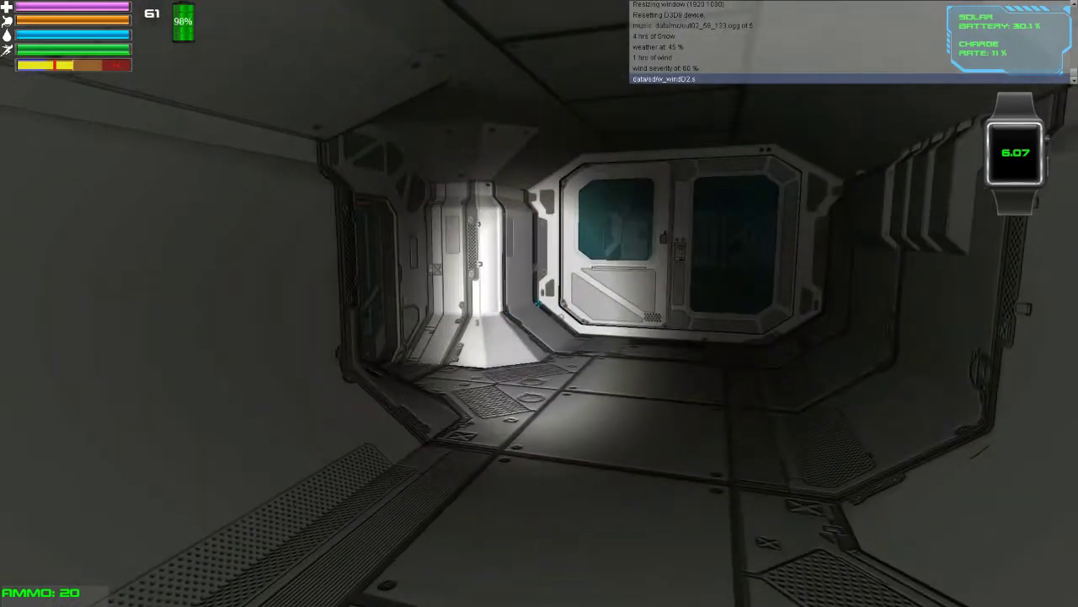
- Turn away from the glazed door and follow the dark corridor by flashlight toward the orange pipes at its far end
{"action": "key", "text": "w"}
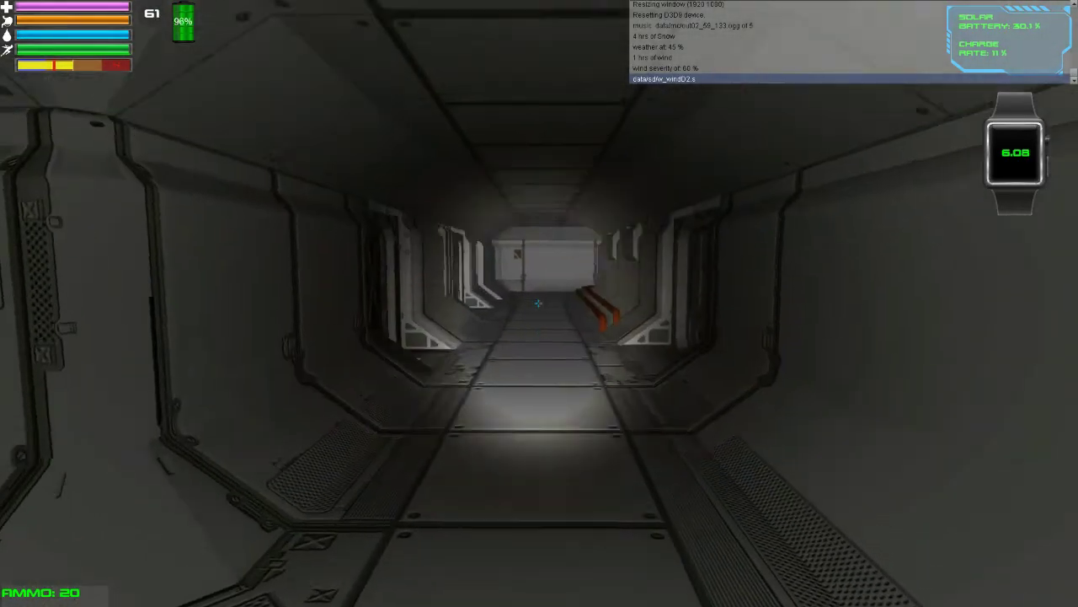
{"action": "key", "text": "w"}
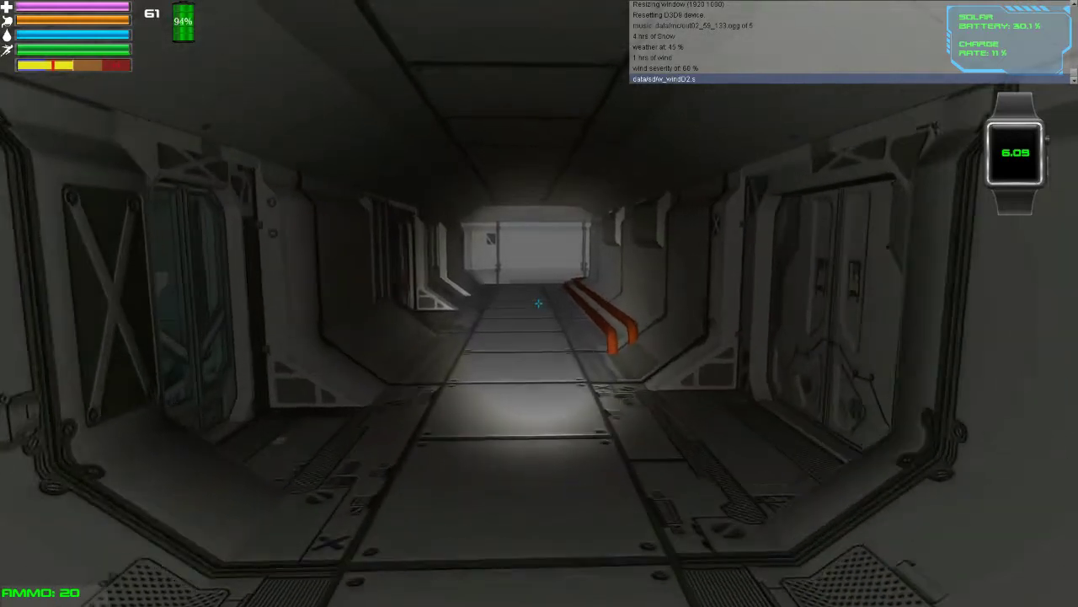
{"action": "key", "text": "w"}
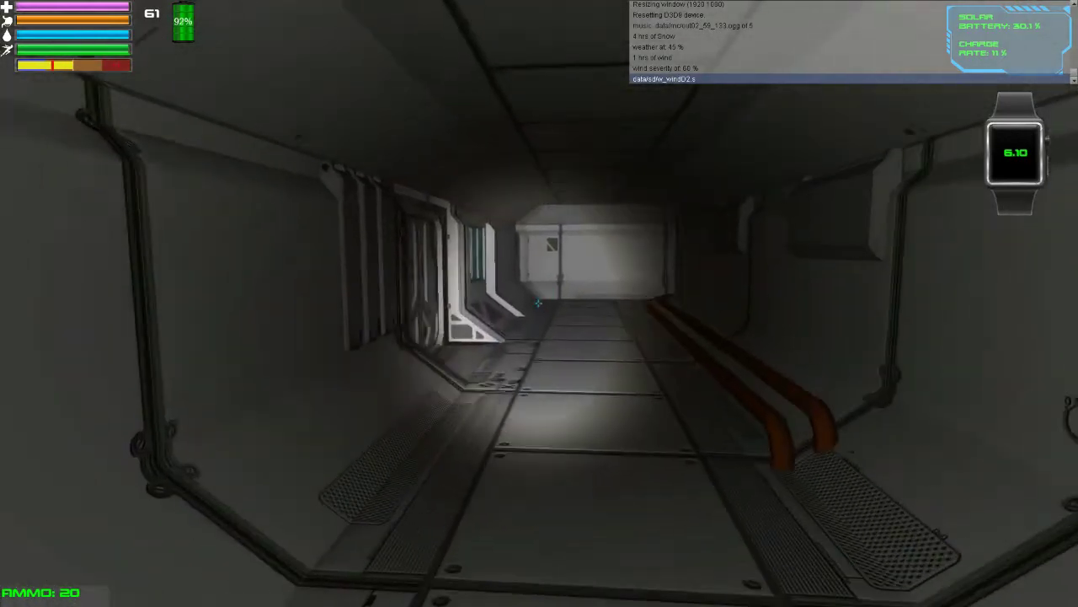
{"action": "key", "text": "w"}
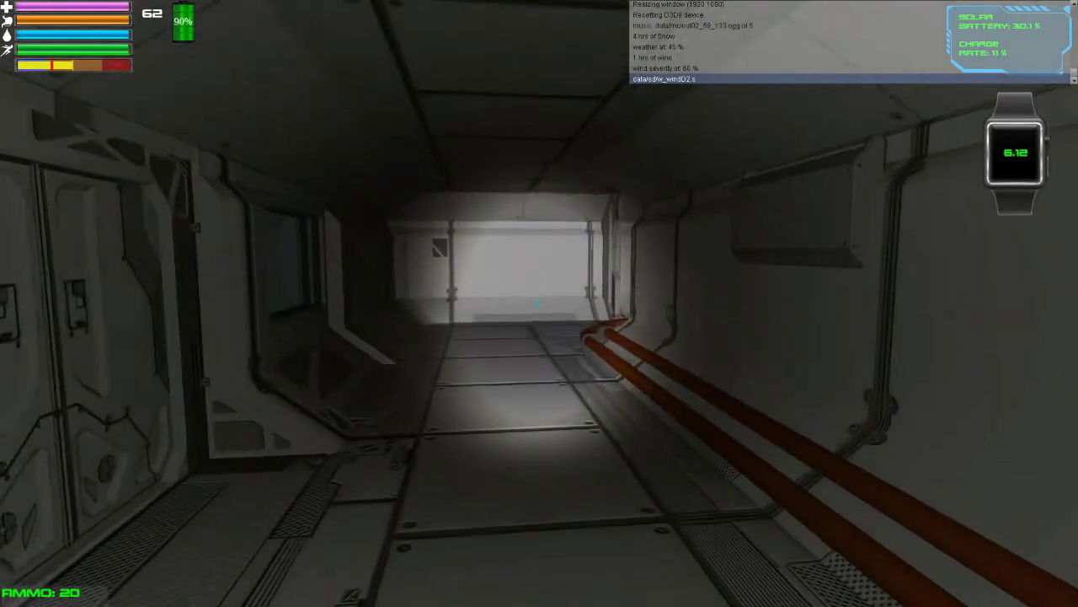
{"action": "key", "text": "w"}
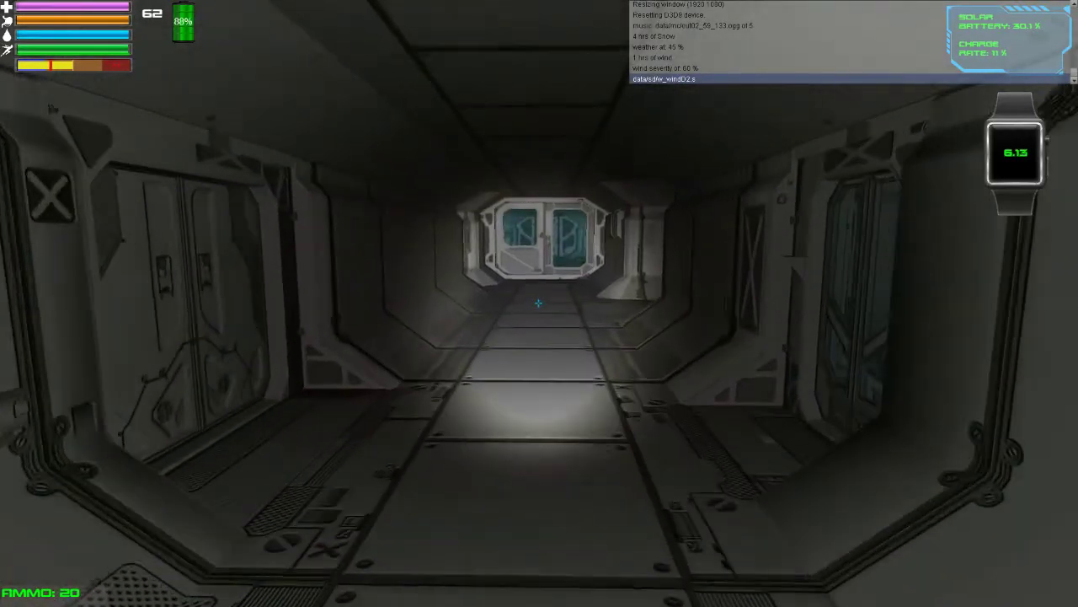
- Return to the glazed door by flashlight, turn around and examine the corridor walls and side doorways
{"action": "key", "text": "w"}
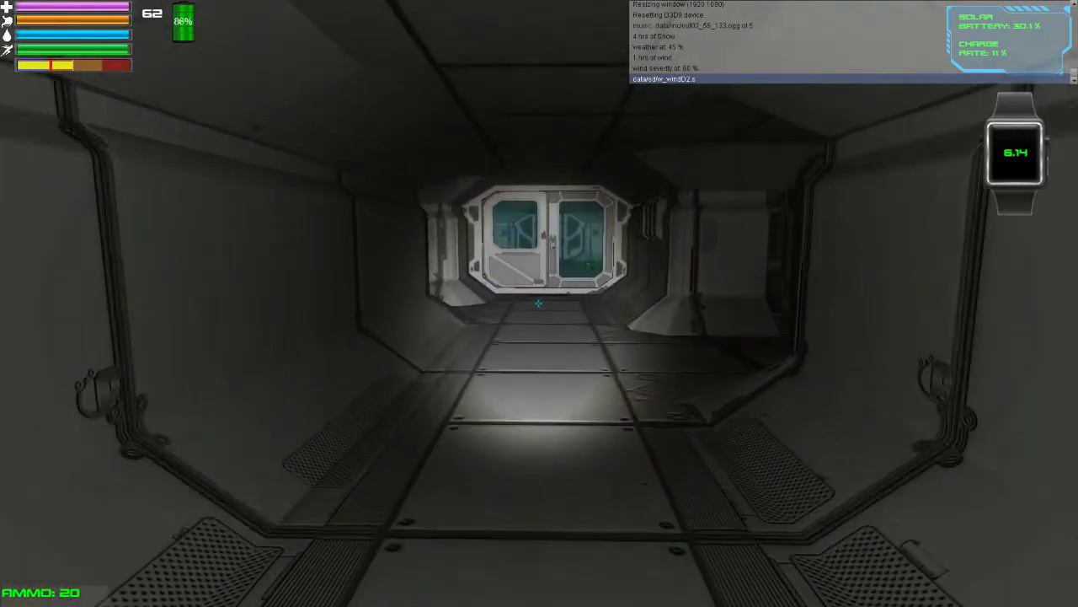
{"action": "key", "text": "w"}
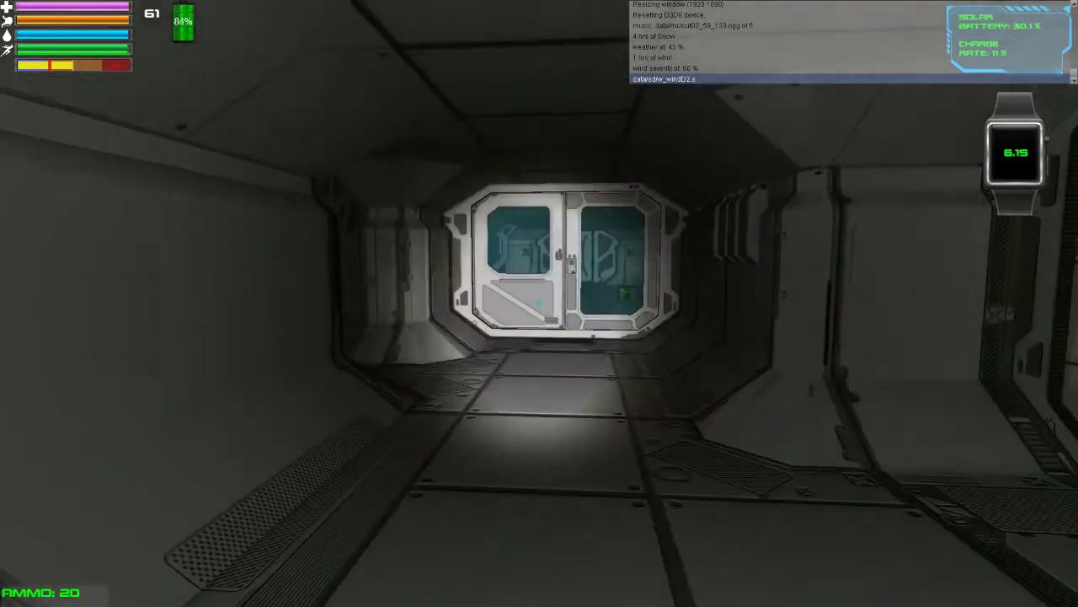
{"action": "key", "text": "w"}
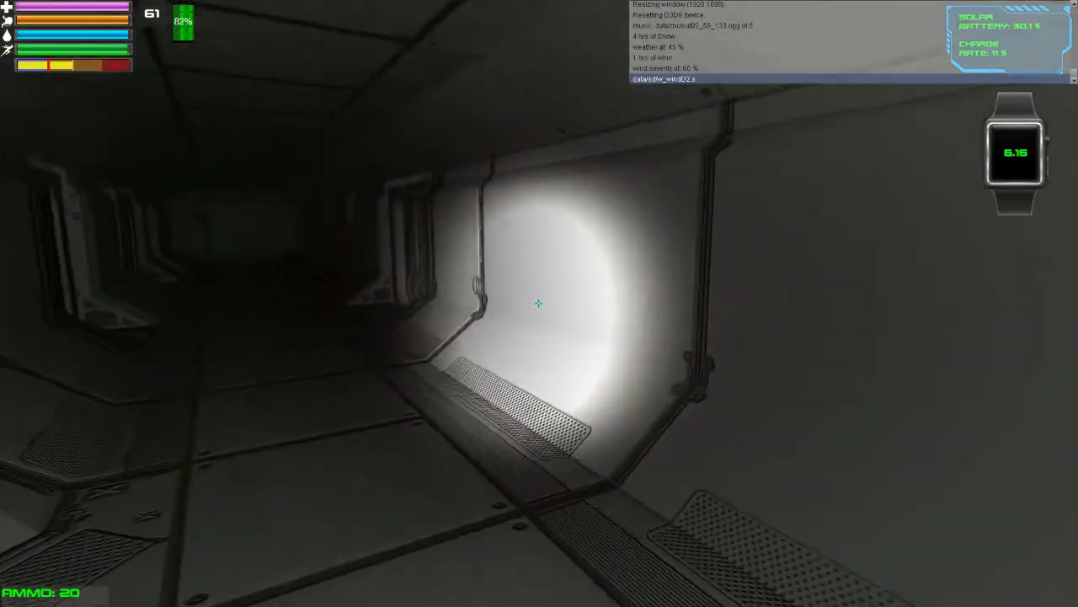
{"action": "key", "text": "w"}
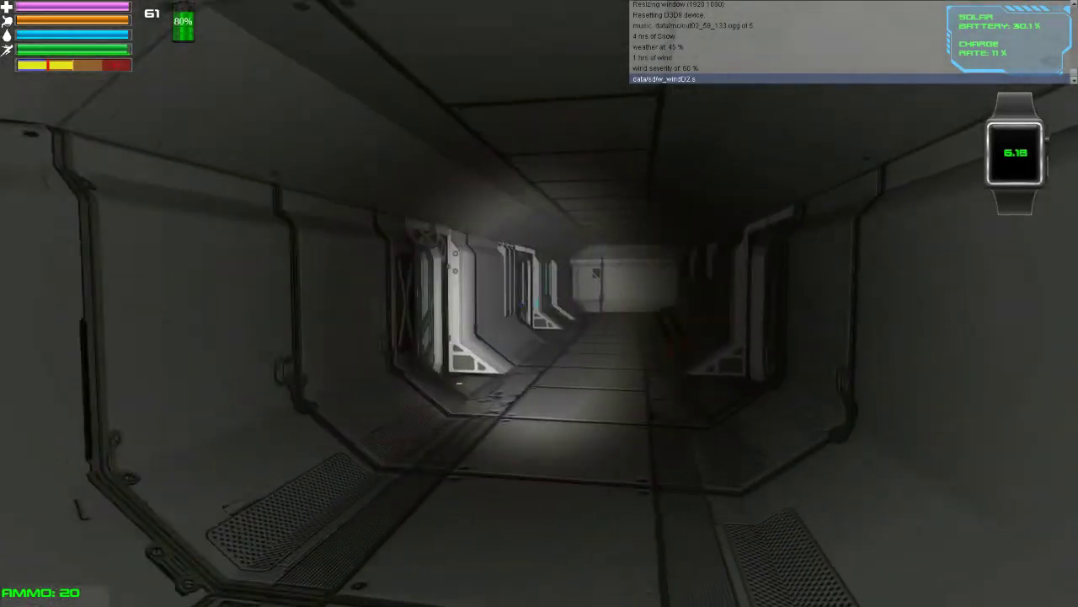
{"action": "key", "text": "w"}
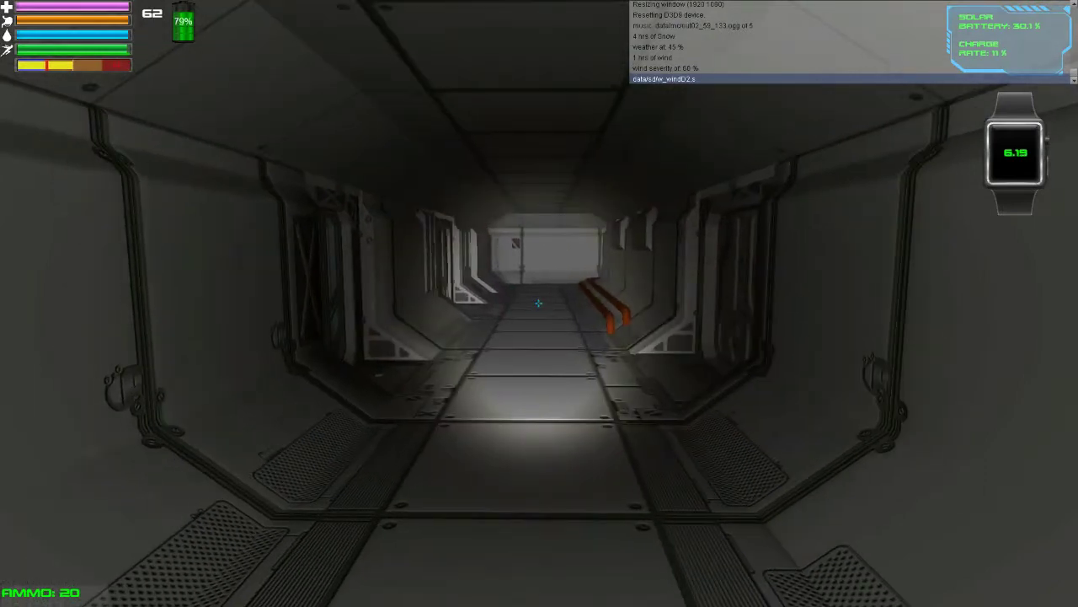
- Toggle the flashlight off and on, and walk past the corridor's side doorways toward the orange pipes
{"action": "key", "text": "f"}
{"action": "key", "text": "f"}
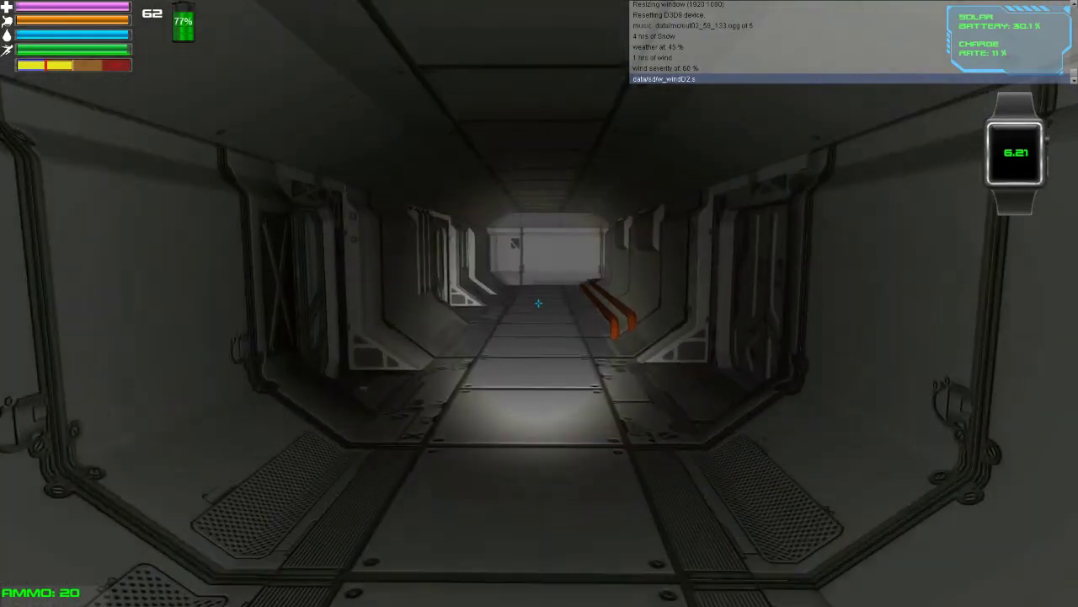
{"action": "key", "text": "w"}
{"action": "key", "text": "w"}
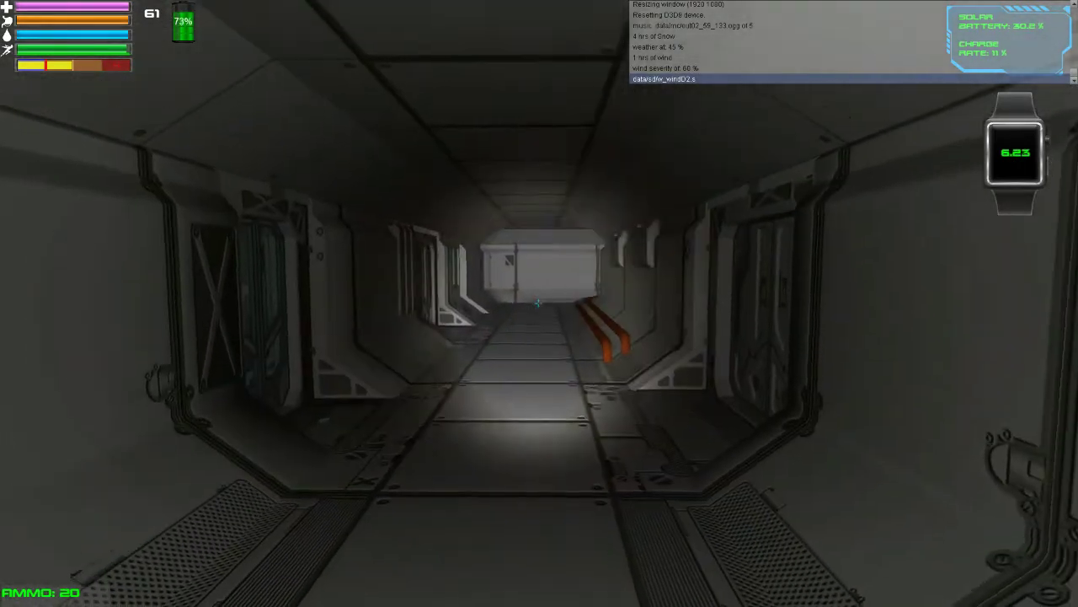
{"action": "key", "text": "w"}
{"action": "key", "text": "w"}
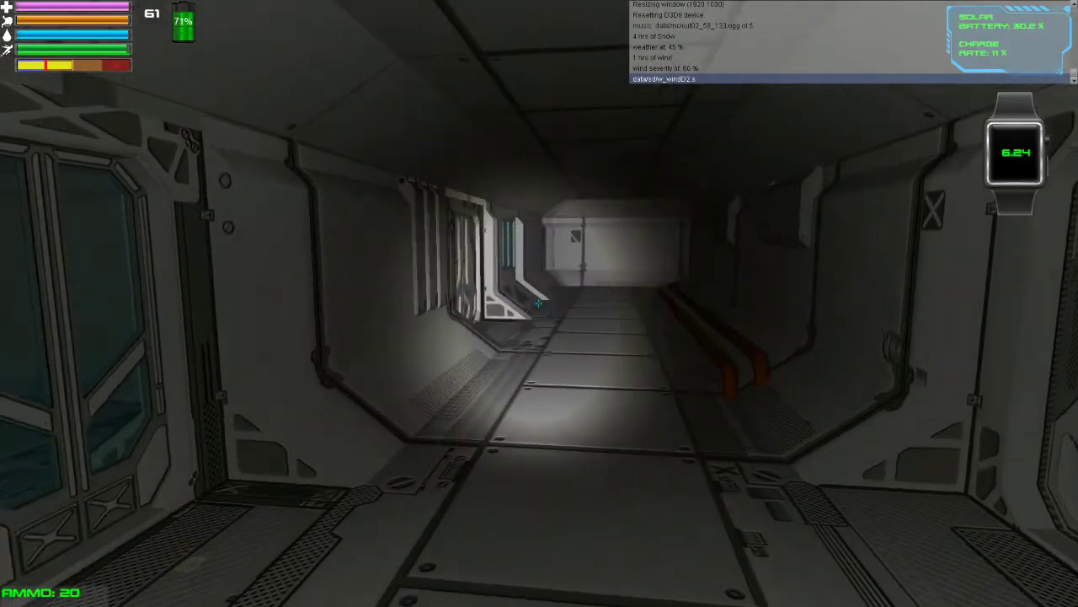
- Turn back to the glazed door, inspect the wall ducts beside it, and face the long corridor again
{"action": "key", "text": "w"}
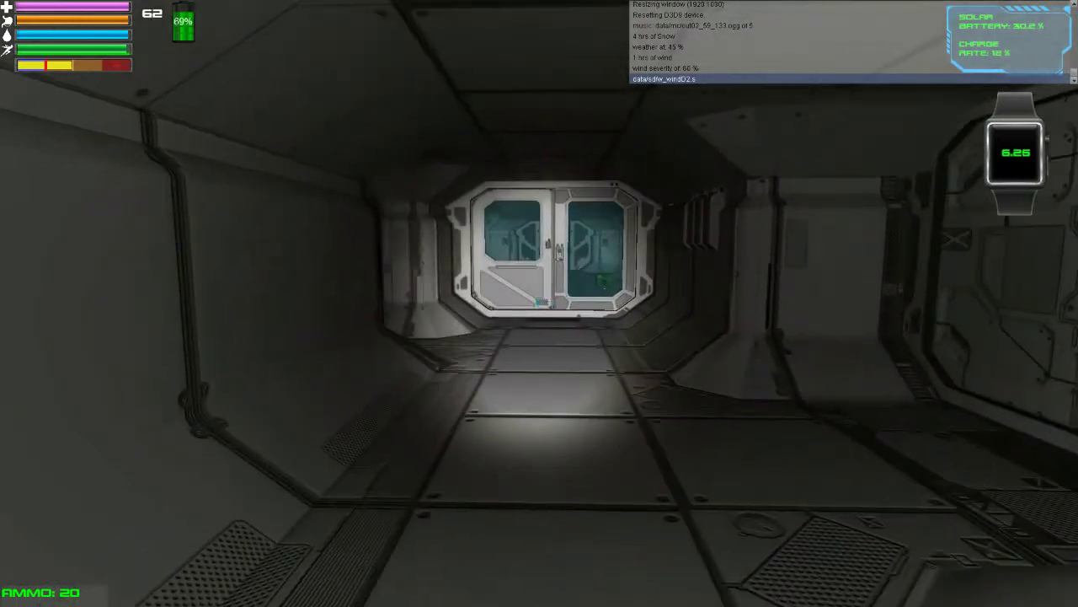
{"action": "key", "text": "w"}
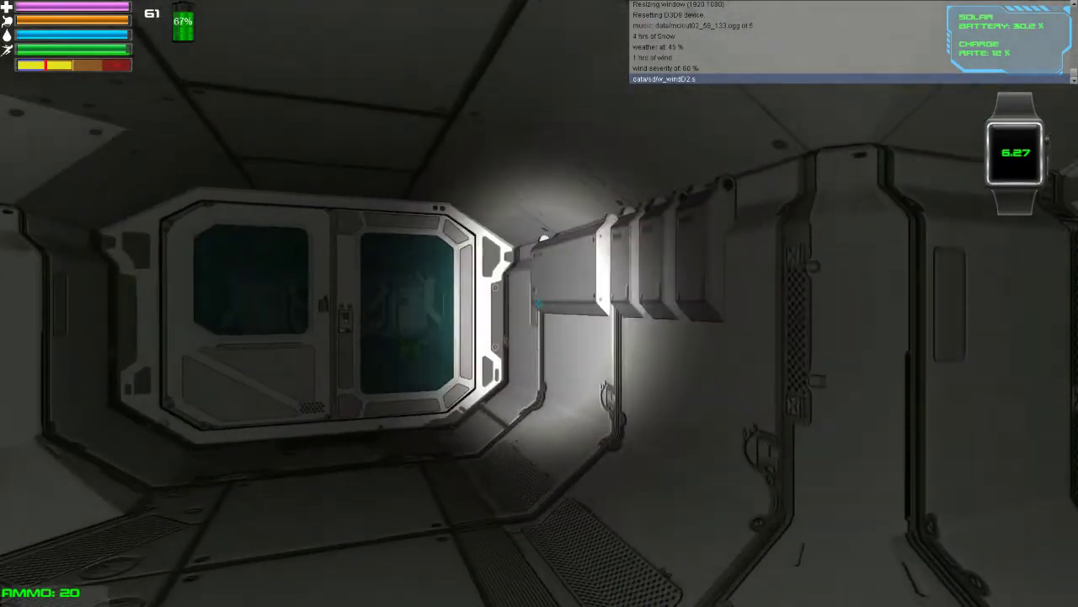
{"action": "key", "text": "w"}
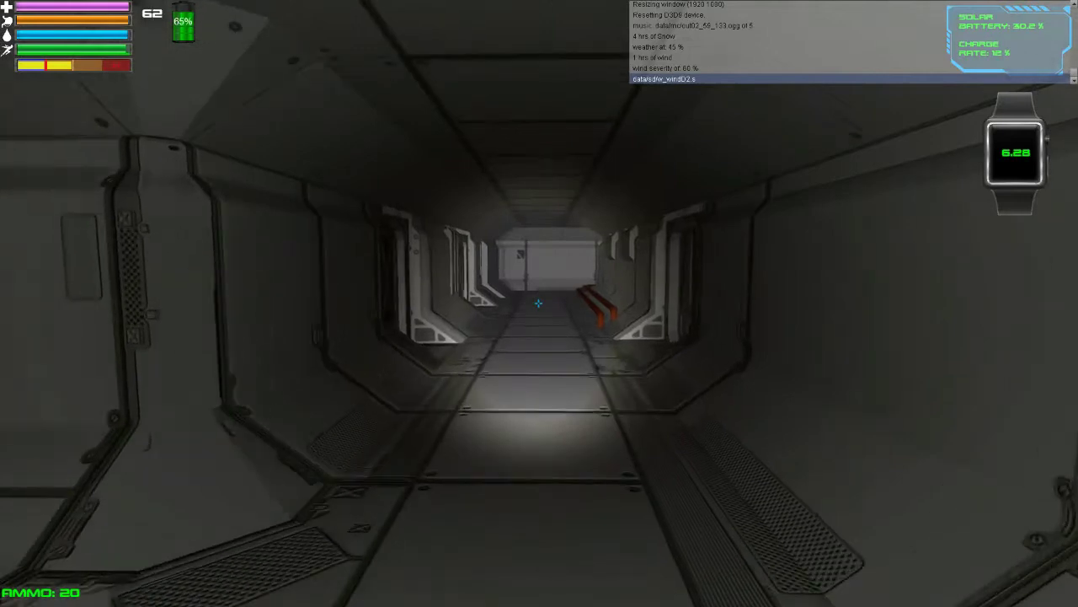
{"action": "key", "text": "w"}
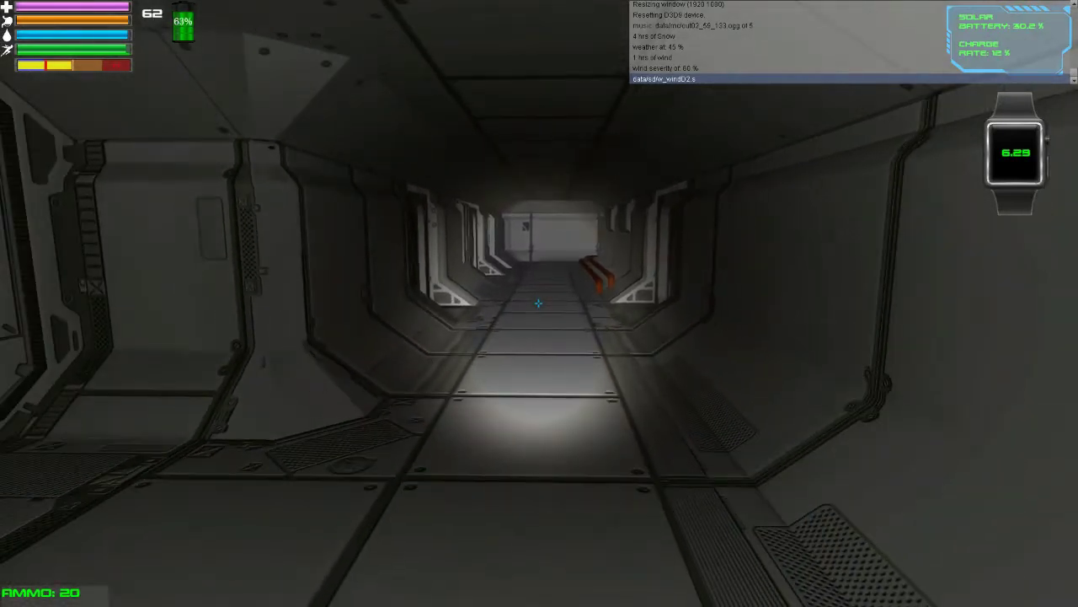
{"action": "key", "text": "w"}
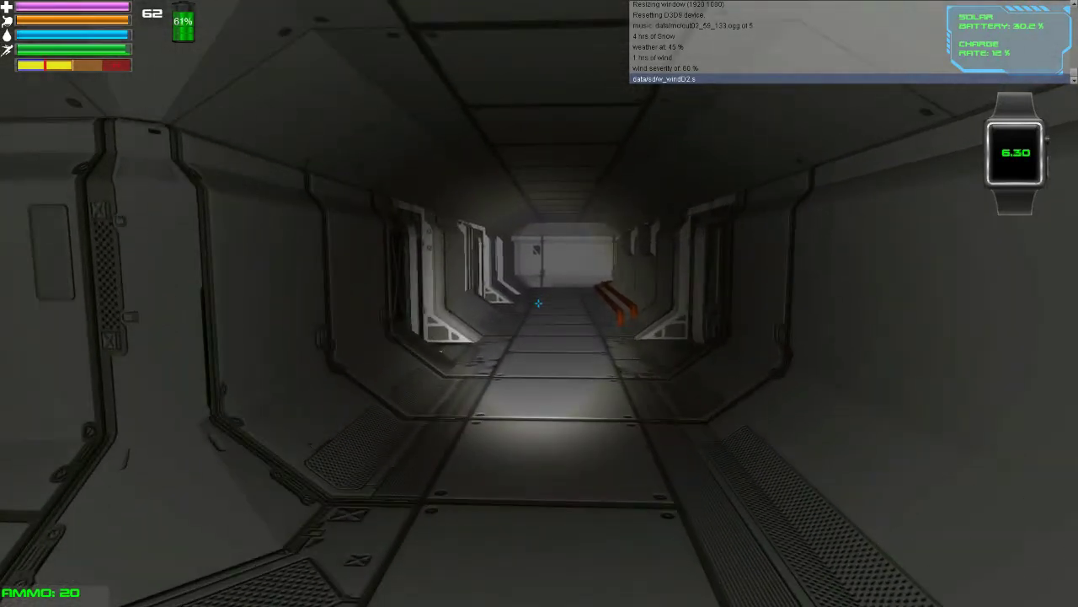
- Toggle the flashlight repeatedly to compare the corridor's lighting with and without it
{"action": "key", "text": "f"}
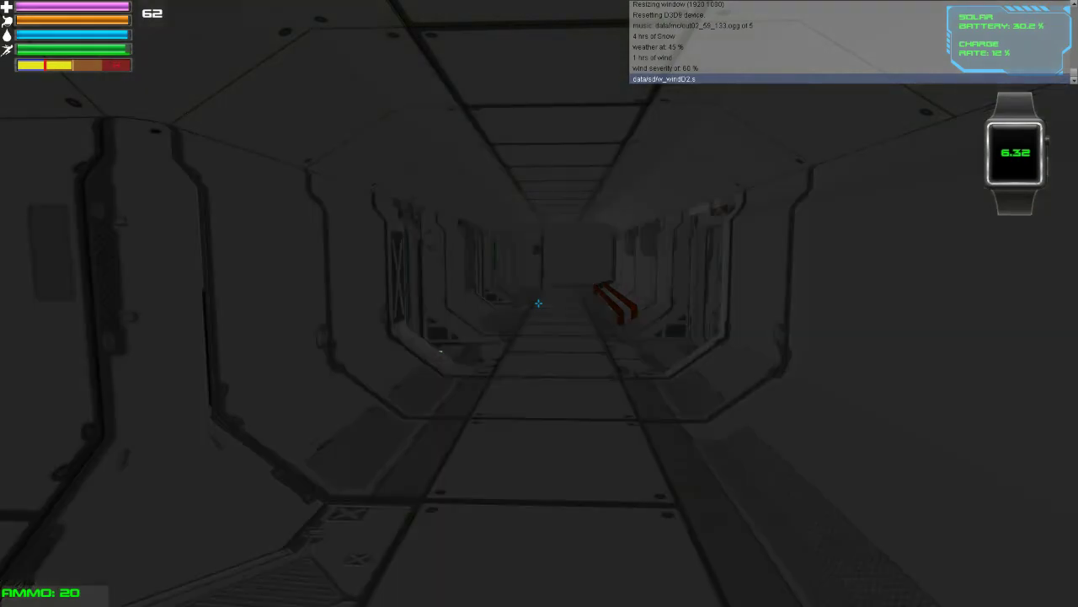
{"action": "key", "text": "f"}
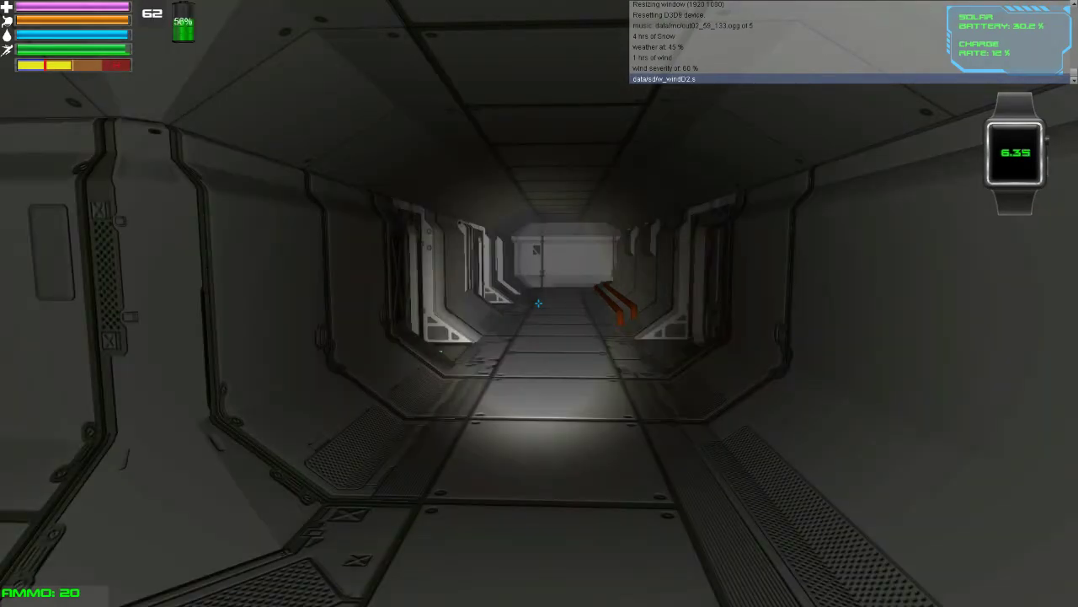
{"action": "key", "text": "f"}
{"action": "key", "text": "f"}
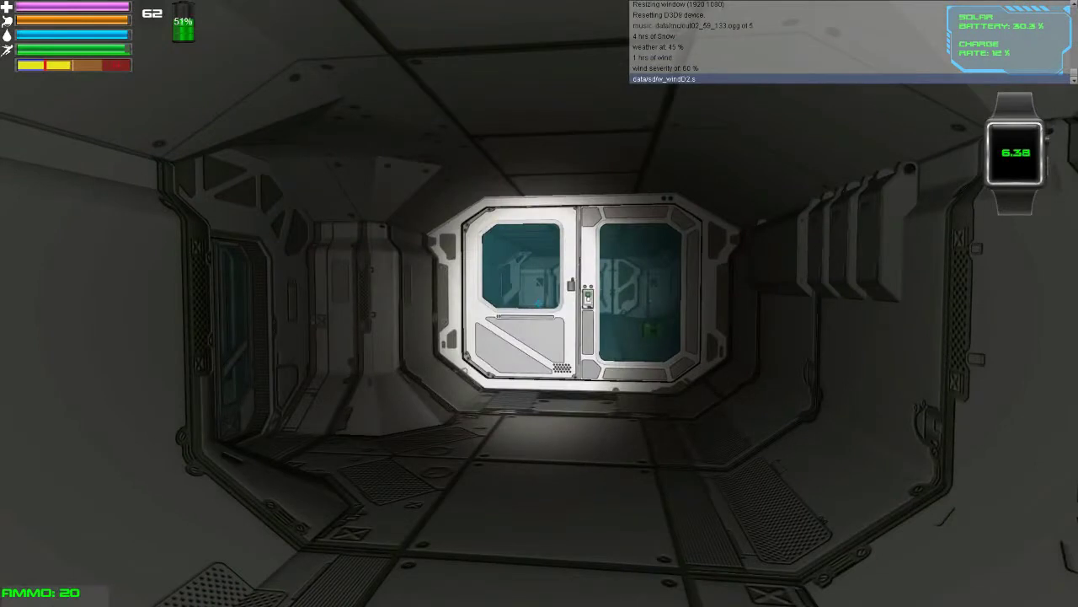
- Switch off the flashlight, walk up to the glazed door and open it with its control panel
{"action": "key", "text": "f"}
{"action": "key", "text": "w"}
{"action": "key", "text": "w"}
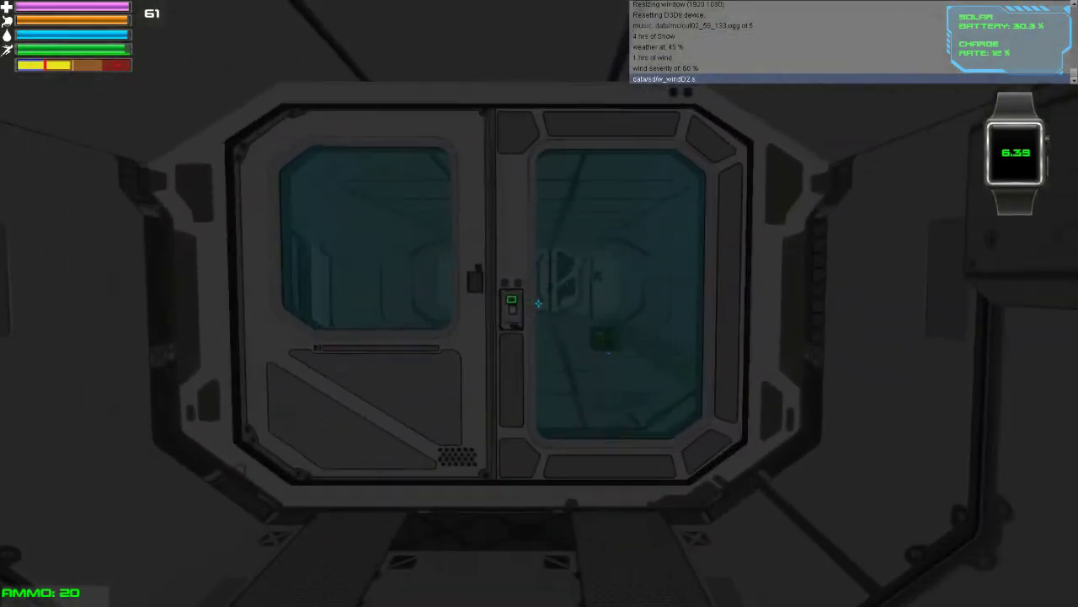
{"action": "key", "text": "e"}
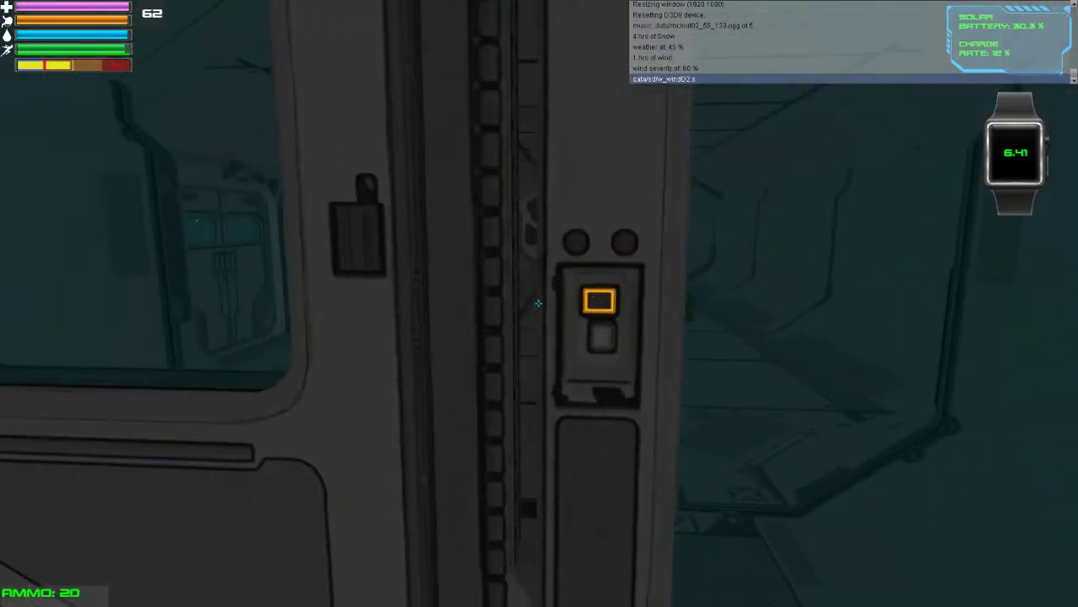
- Go through the opened door and look through the windows of the keycard-locked double doors
{"action": "key", "text": "w"}
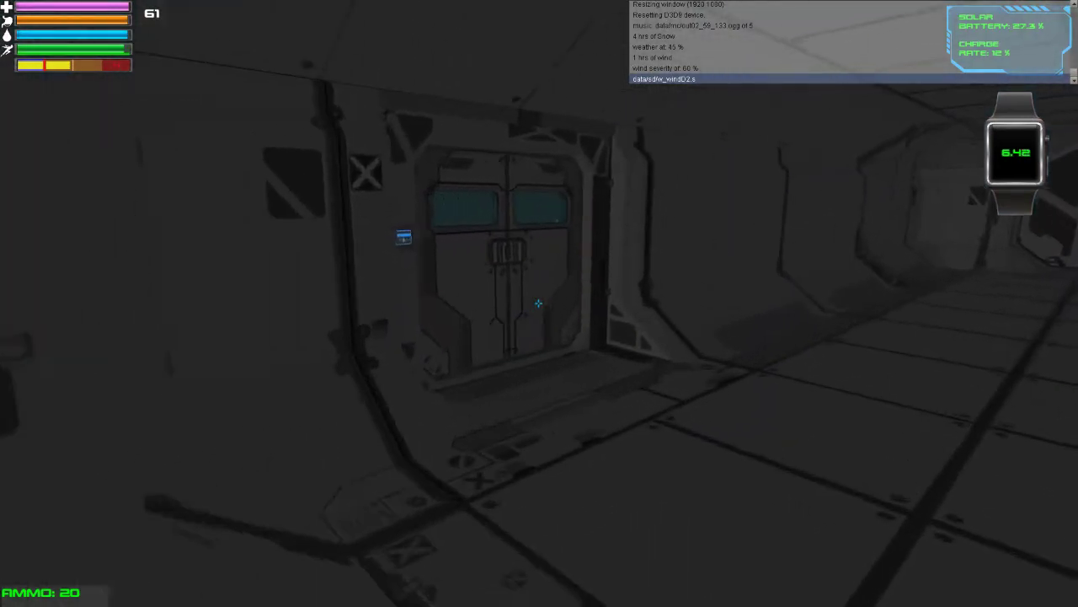
{"action": "key", "text": "w"}
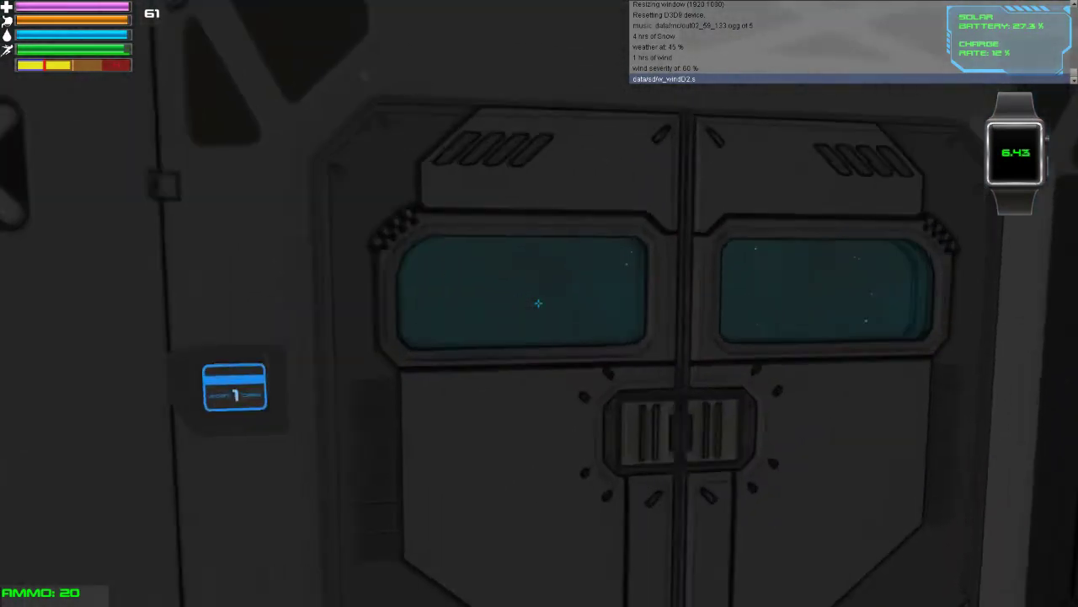
{"action": "key", "text": "d"}
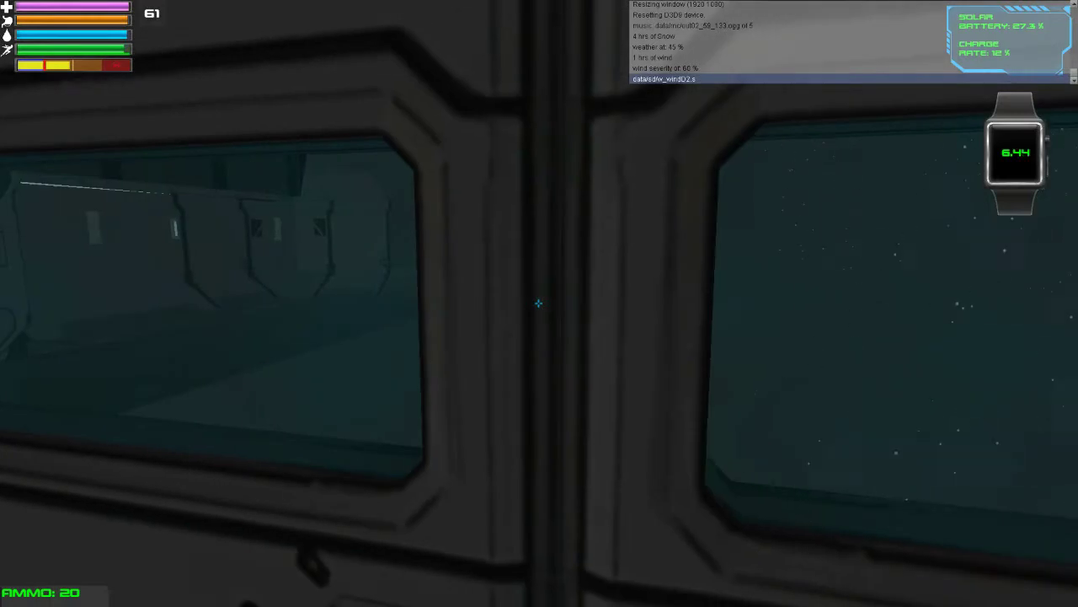
{"action": "key", "text": "w"}
{"action": "key", "text": "w"}
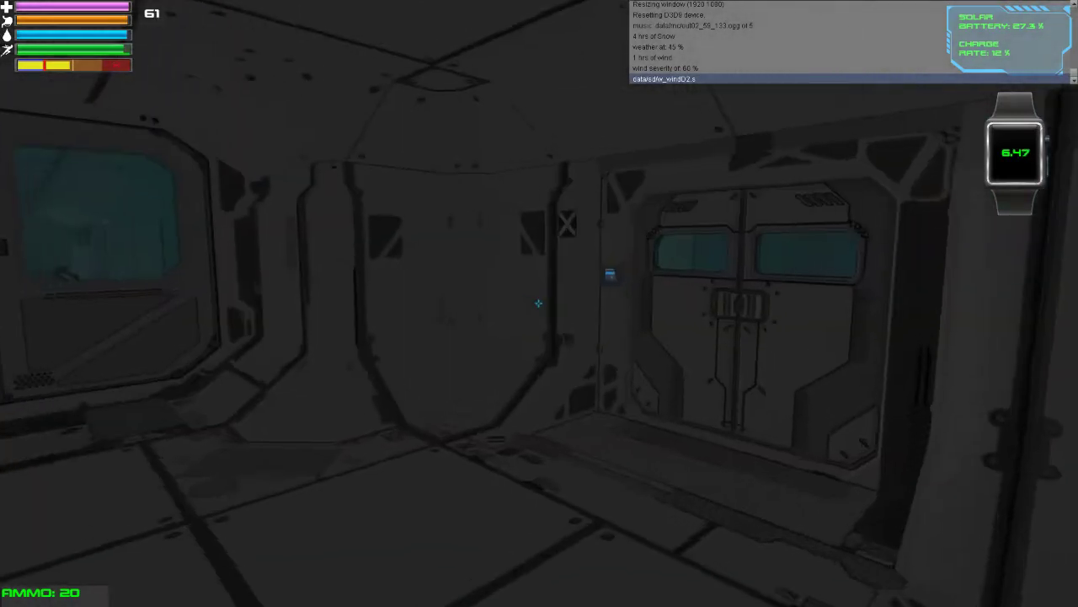
- Unlock the keycard double doors with the wall card reader and enter the large windowed room
{"action": "key", "text": "w"}
{"action": "left_click", "coordinate": [538, 303]}
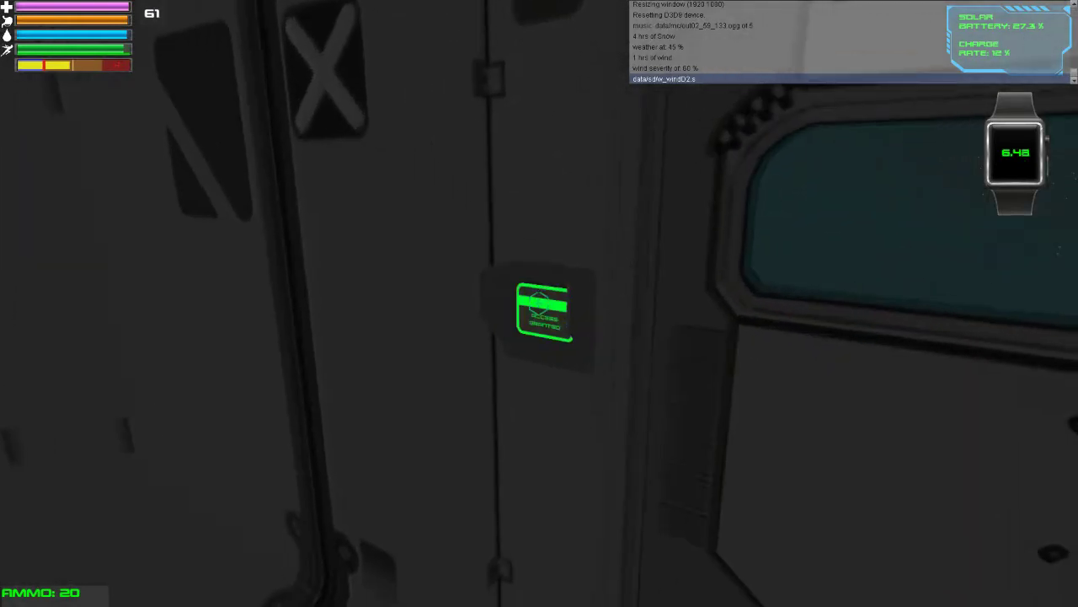
{"action": "key", "text": "w"}
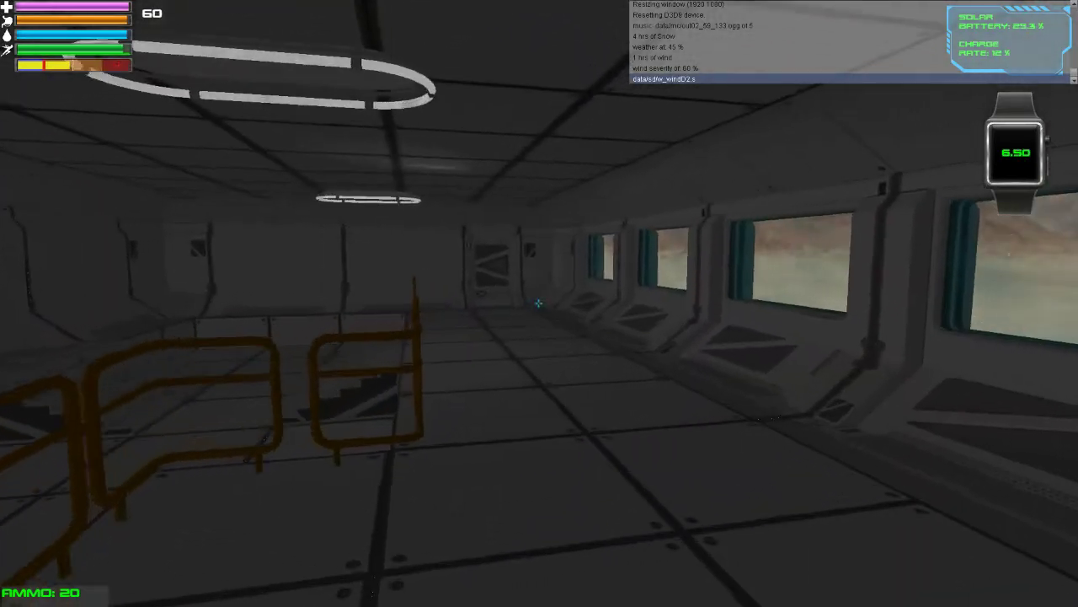
- Walk around the windowed room, looking at the landscape outside and the changing daylight across the railings and floor
{"action": "key", "text": "w"}
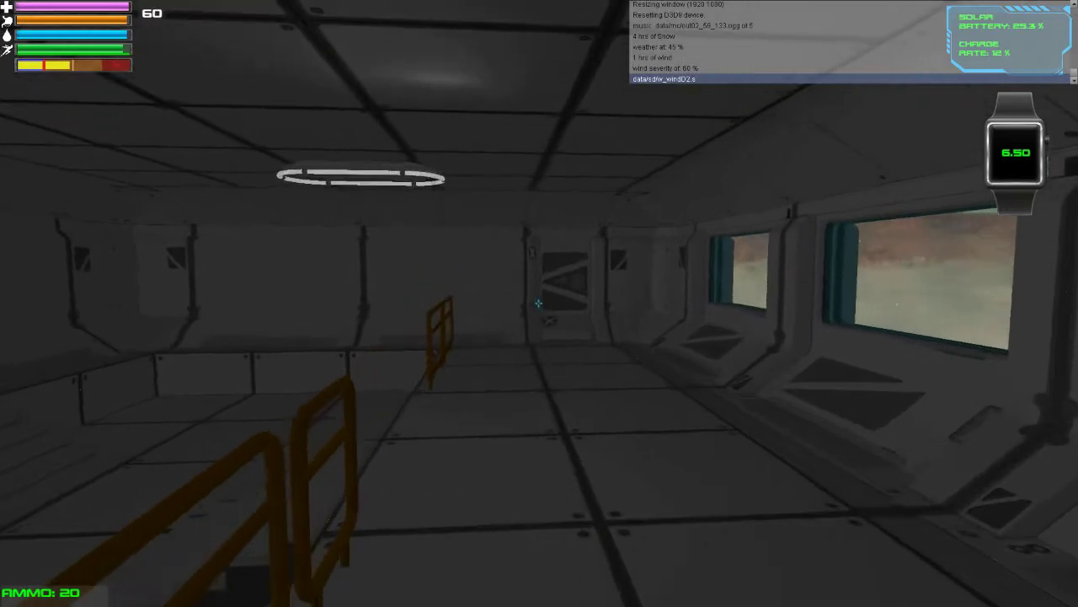
{"action": "key", "text": "w"}
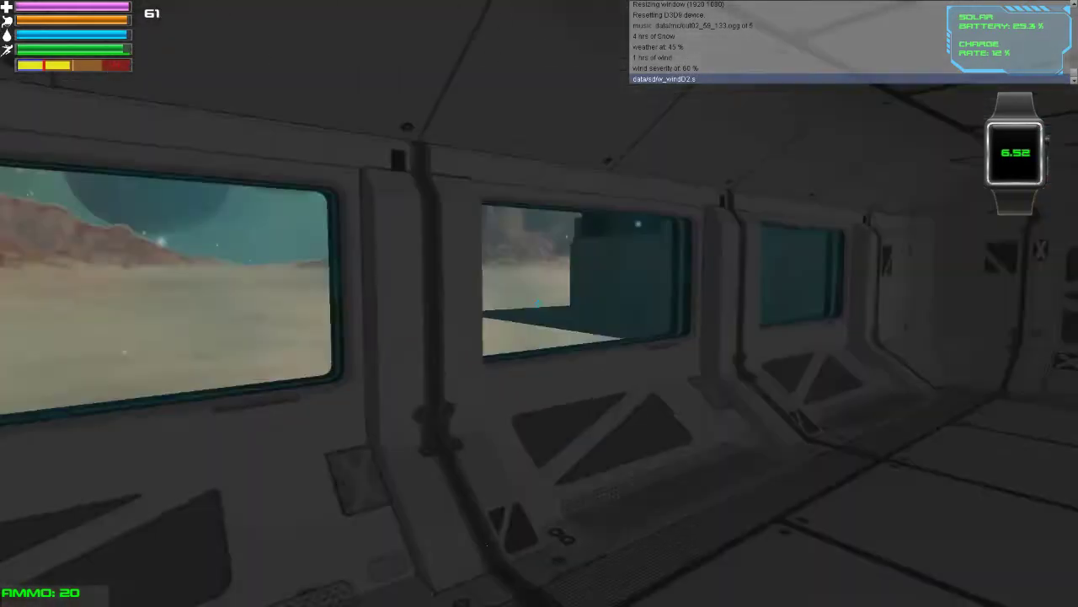
{"action": "key", "text": "s"}
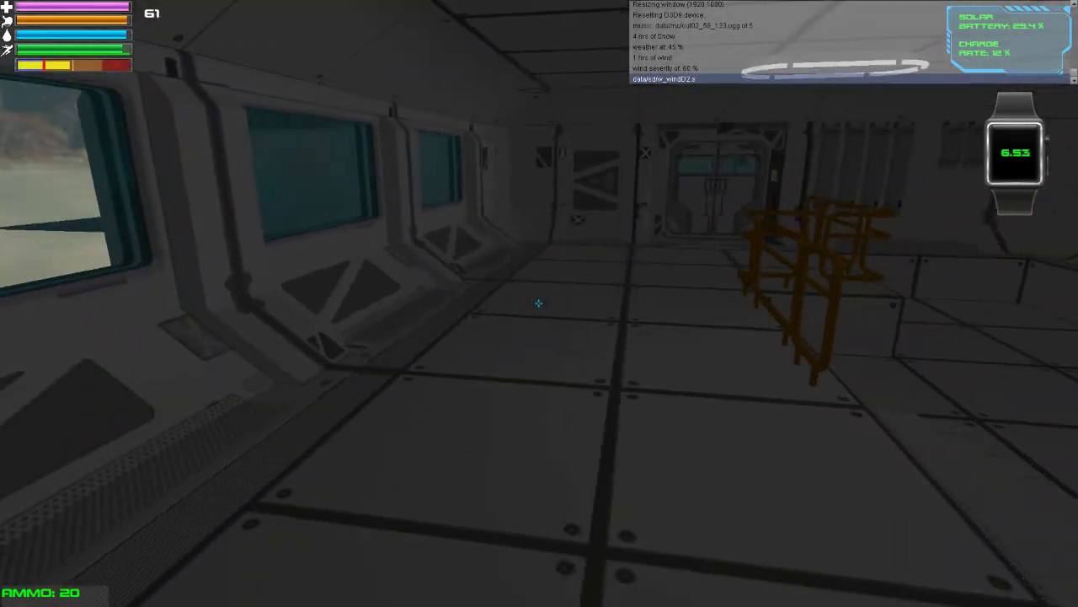
{"action": "key", "text": "w"}
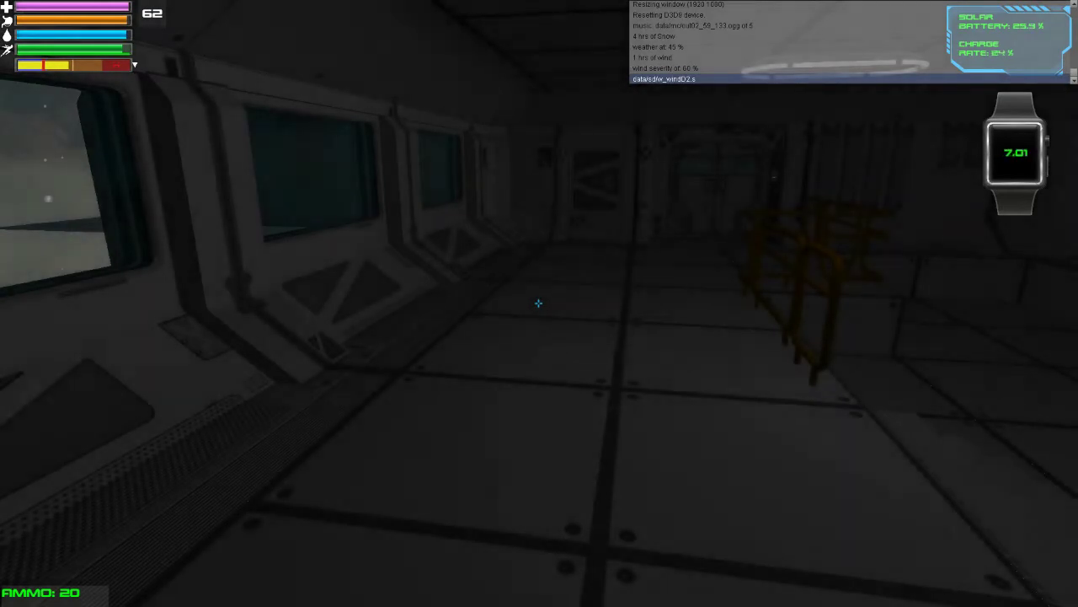
{"action": "key", "text": "s"}
{"action": "key", "text": "w"}
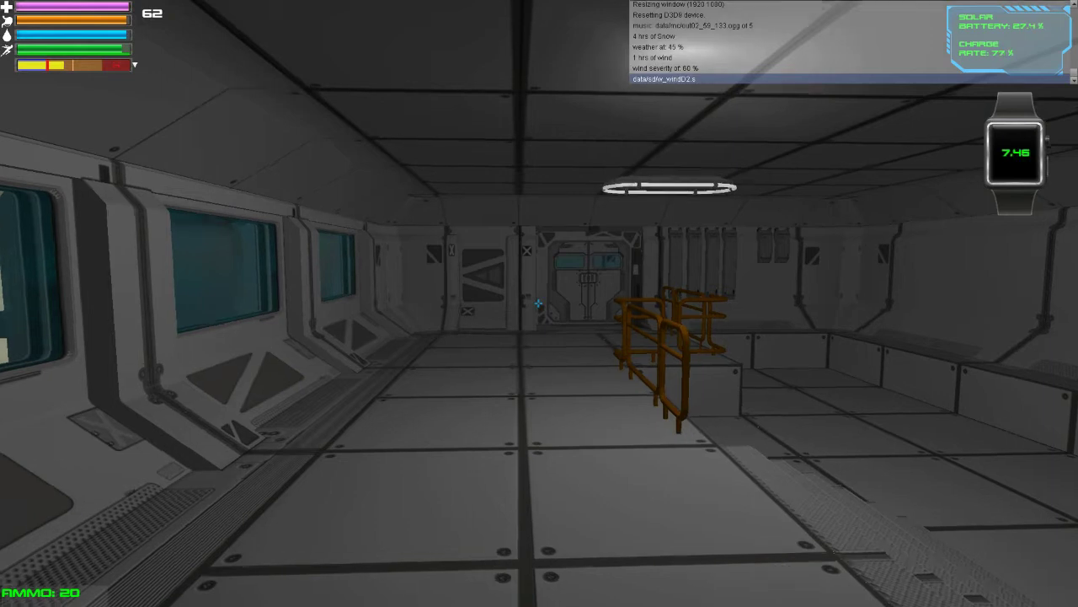
{"action": "key", "text": "w"}
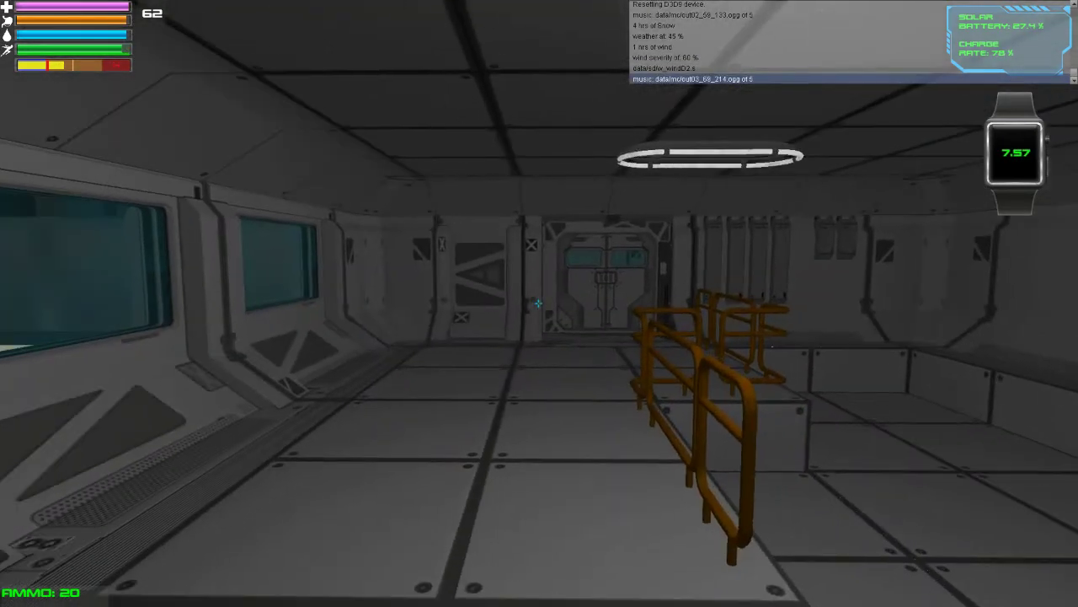
- Switch on the flashlight in the windowed room and walk around, shining it on the far wall and double doors
{"action": "key", "text": "a"}
{"action": "key", "text": "s"}
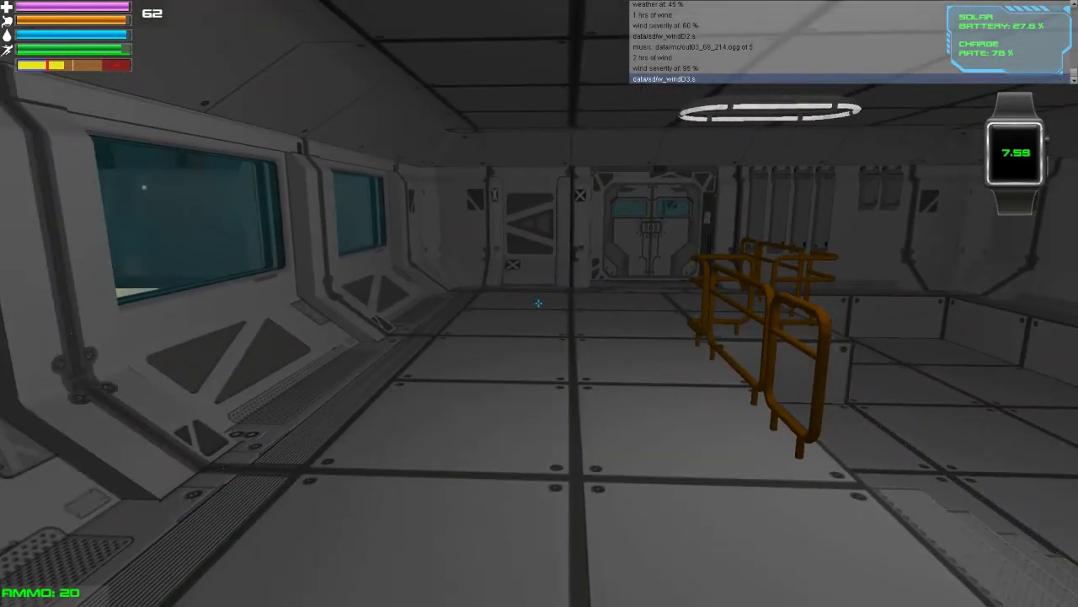
{"action": "key", "text": "f"}
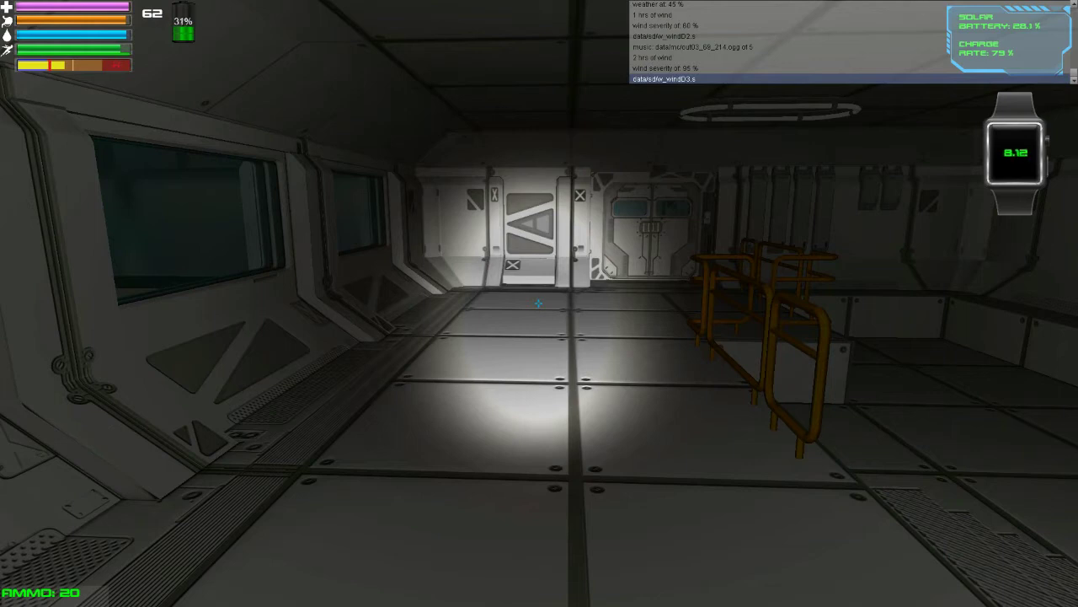
{"action": "key", "text": "a"}
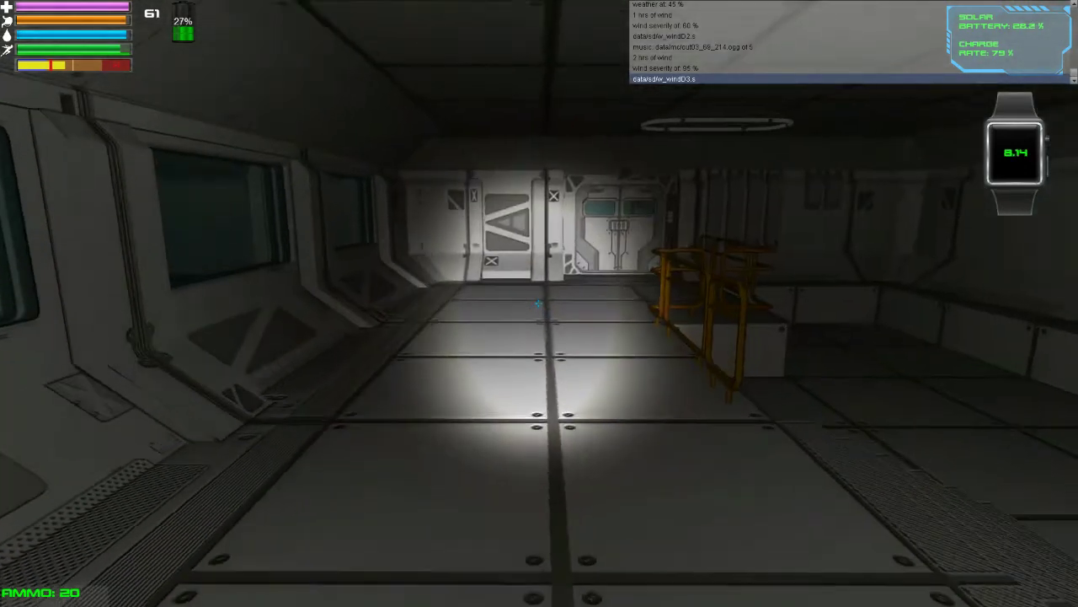
{"action": "key", "text": "w"}
{"action": "key", "text": "w"}
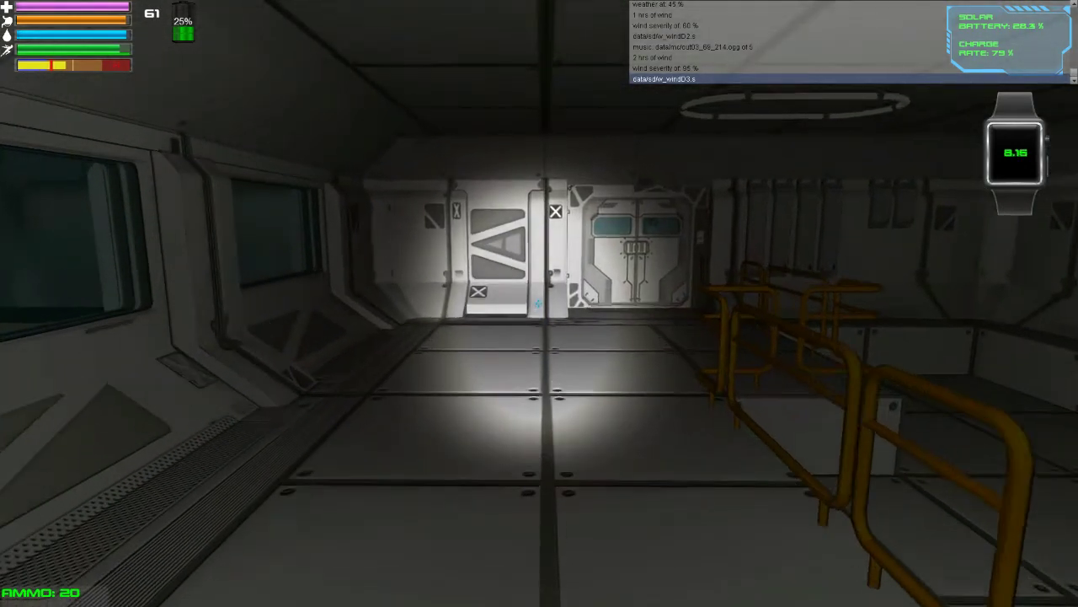
{"action": "key", "text": "s"}
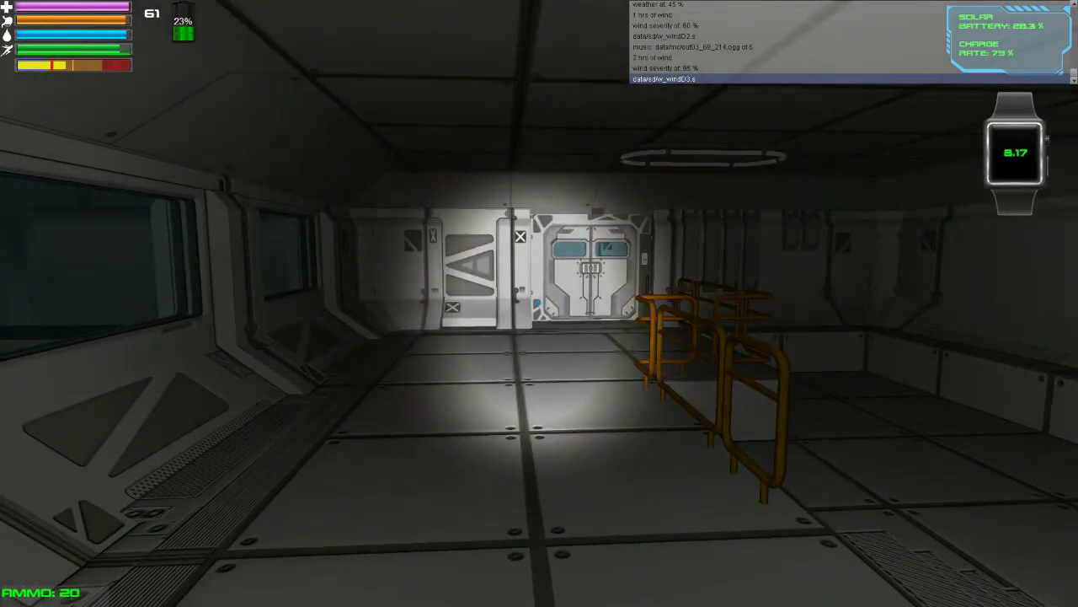
- Switch the flashlight off, on and off again to compare how the windowed room is lit
{"action": "key", "text": "f"}
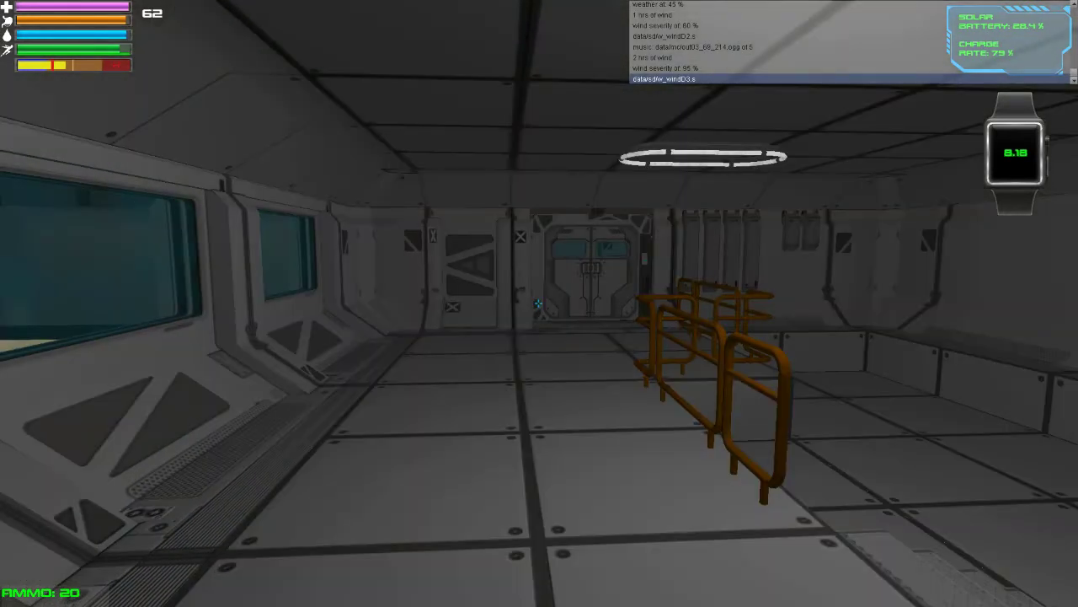
{"action": "key", "text": "f"}
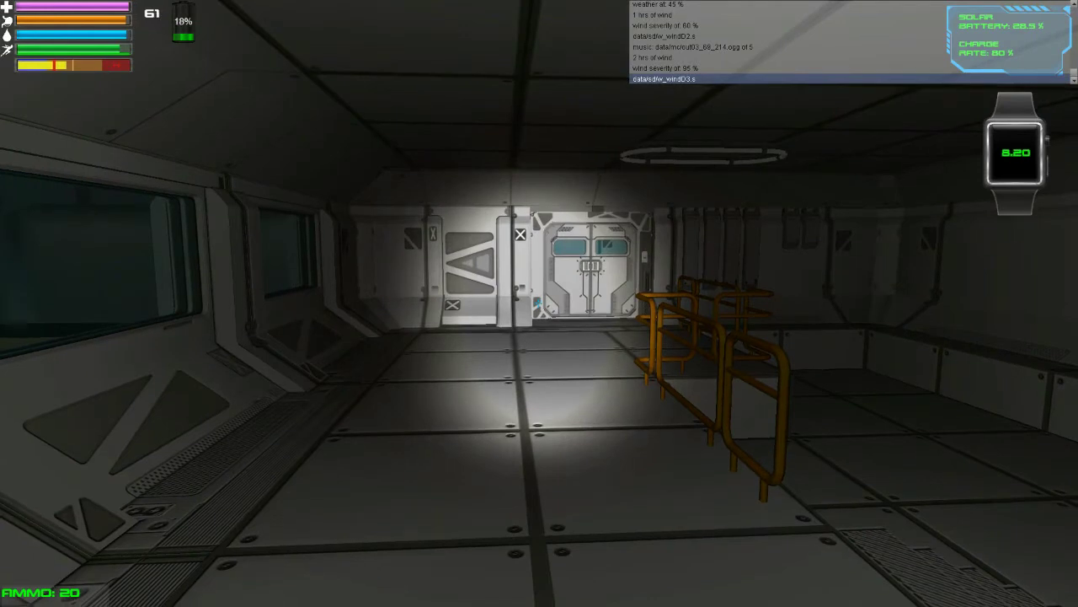
{"action": "key", "text": "f"}
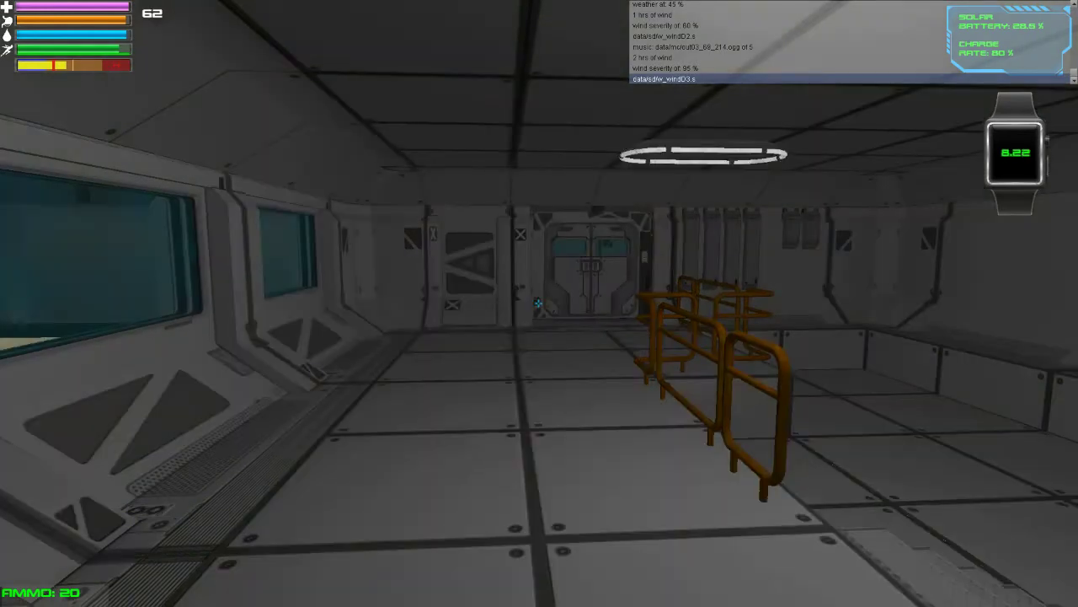
- Leave the running level and exit the Saturn 7 game to return to the CopperCube editor
{"action": "key", "text": "Escape"}
{"action": "left_click", "coordinate": [532, 359]}
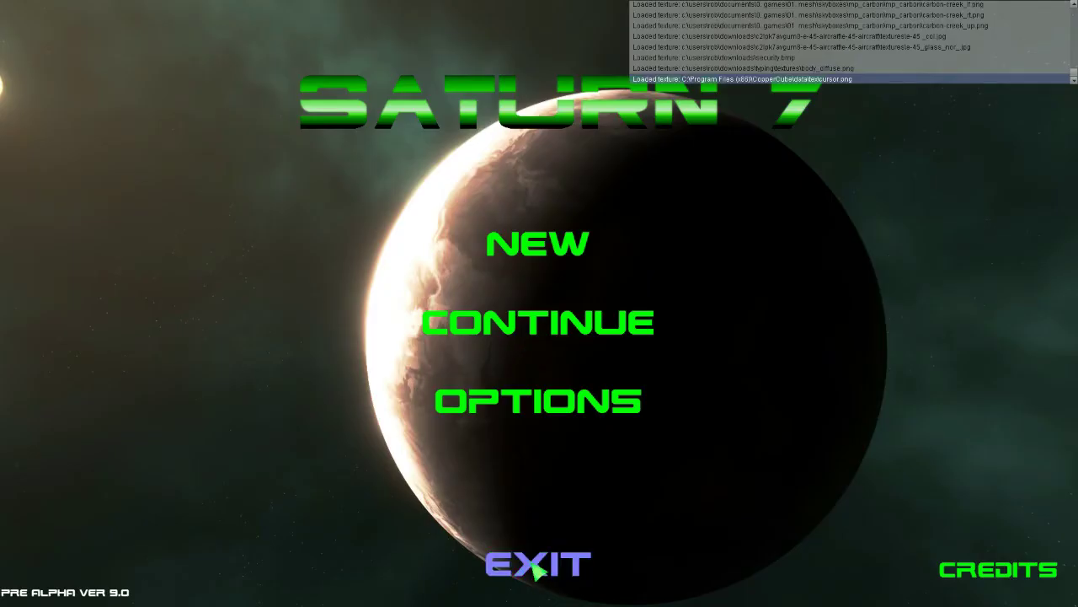
{"action": "left_click", "coordinate": [536, 570]}
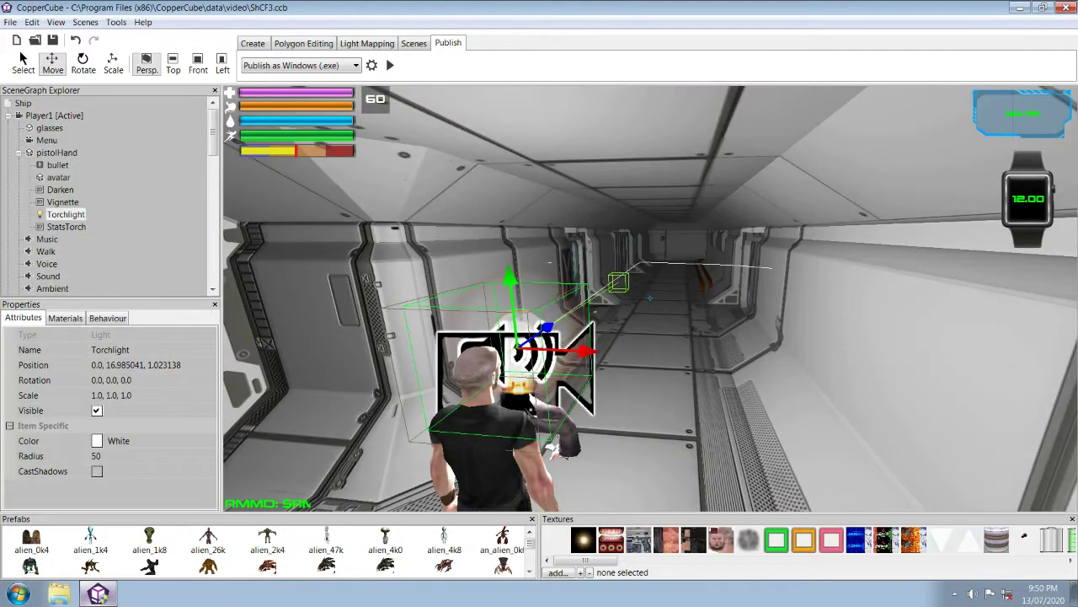
- Make the Vignette 2D overlay under pistolHand visible and view its effect in the corridor
{"action": "left_click", "coordinate": [63, 203]}
{"action": "left_click", "coordinate": [97, 365]}
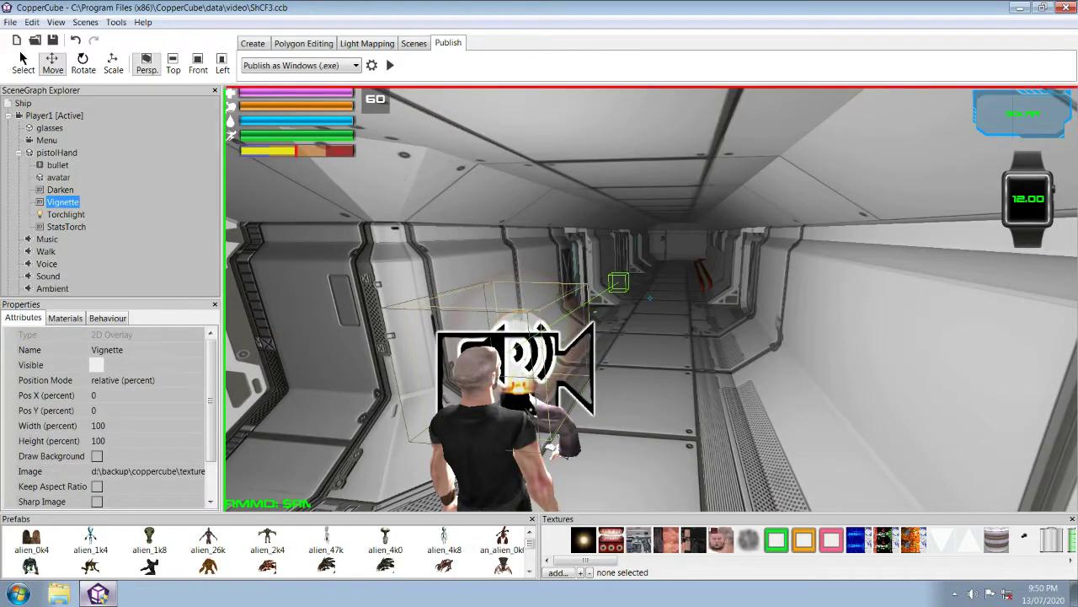
{"action": "right_click_drag", "start_coordinate": [650, 298], "coordinate": [662, 307]}
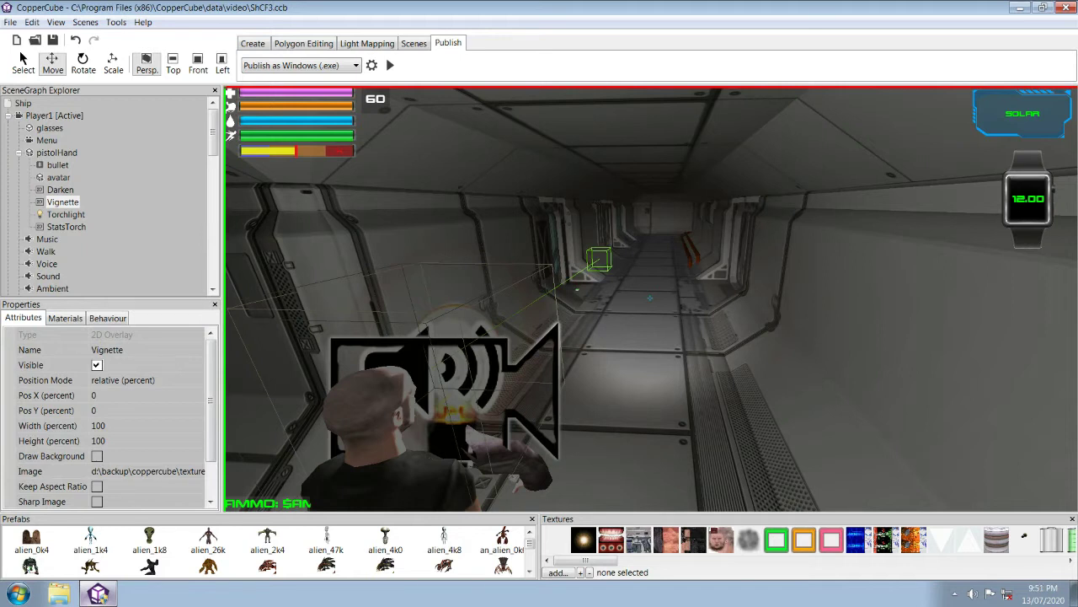
- Make the Darken overlay visible to preview it over the vignette, look through its attributes, and hide it again
{"action": "left_click", "coordinate": [59, 189]}
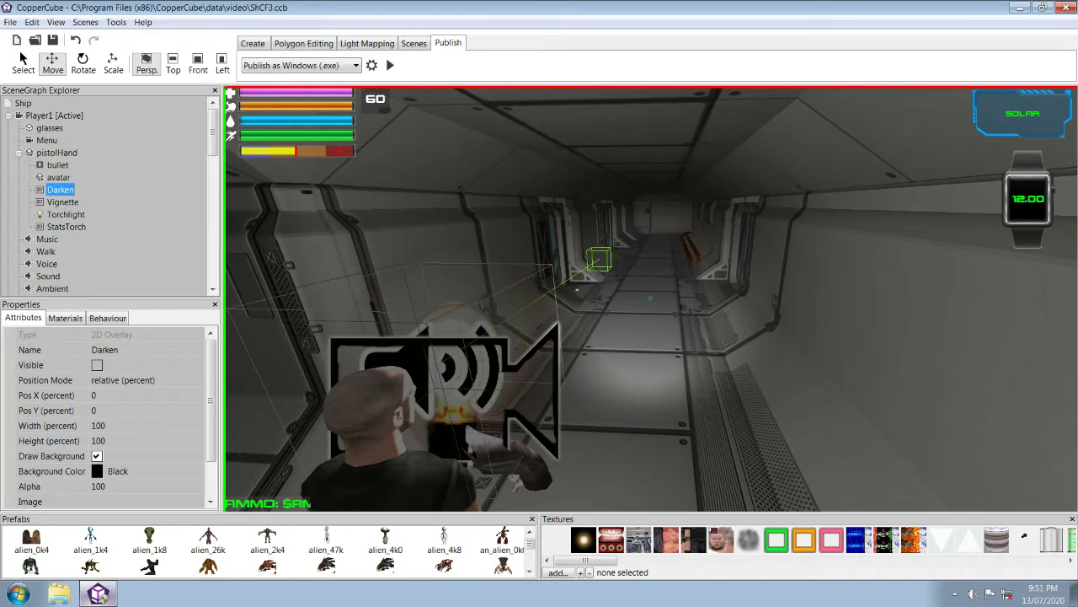
{"action": "left_click", "coordinate": [97, 365]}
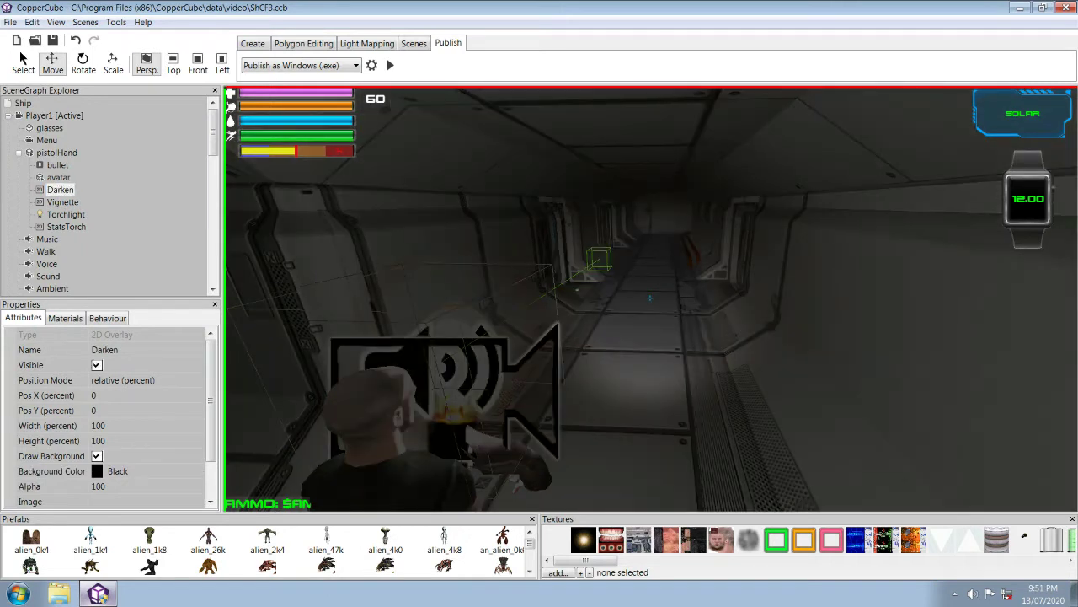
{"action": "scroll", "coordinate": [114, 418], "scroll_direction": "down", "scroll_amount": 1}
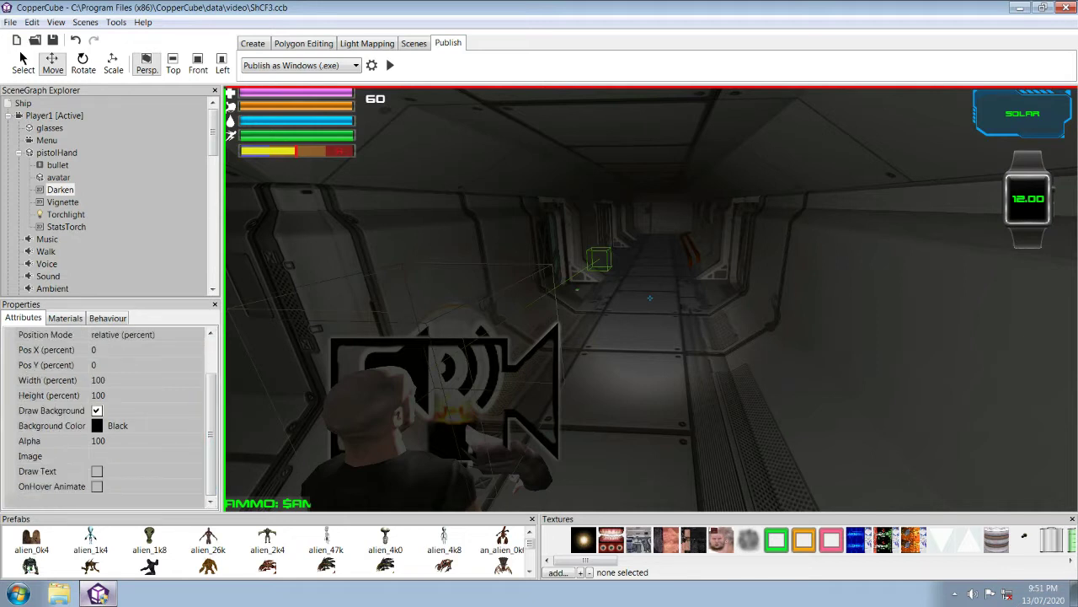
{"action": "scroll", "coordinate": [114, 417], "scroll_direction": "up", "scroll_amount": 1}
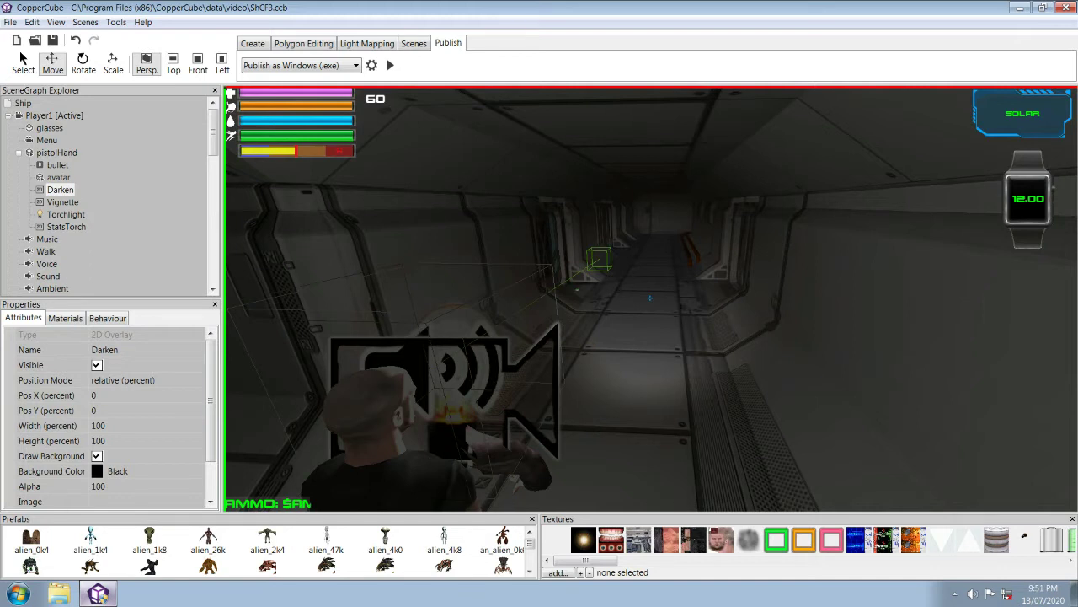
{"action": "left_click", "coordinate": [97, 365]}
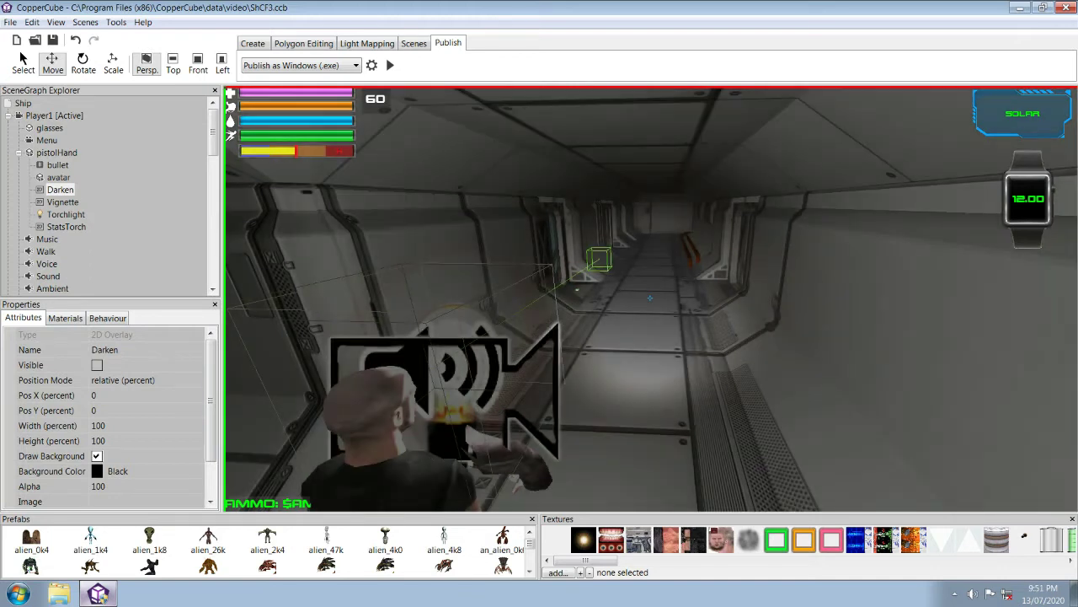
- Compare the attributes of the Vignette and Darken overlays
{"action": "left_click", "coordinate": [63, 202]}
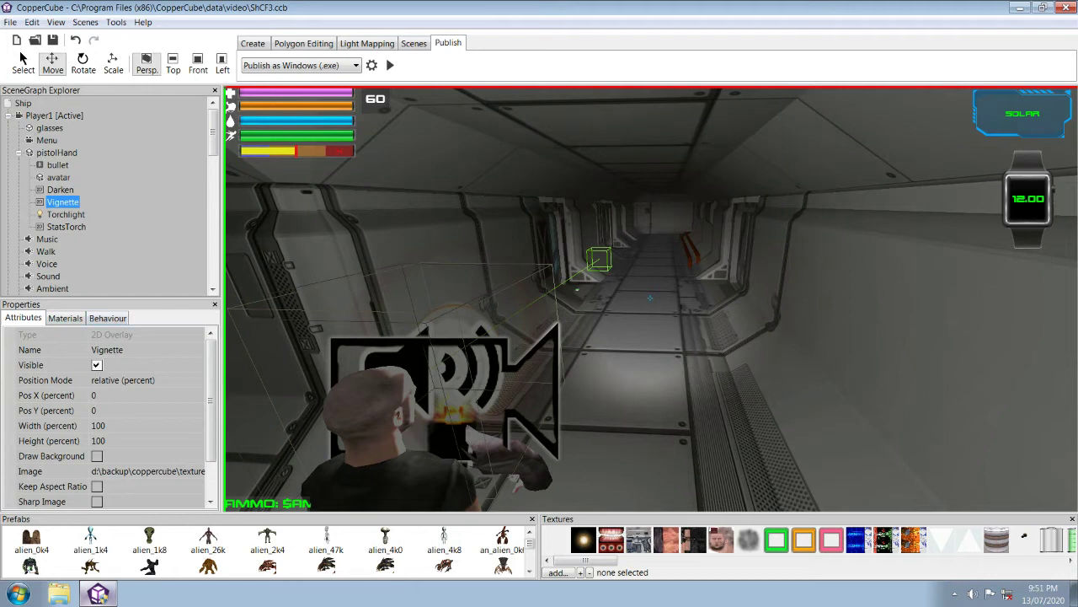
{"action": "left_click", "coordinate": [59, 189]}
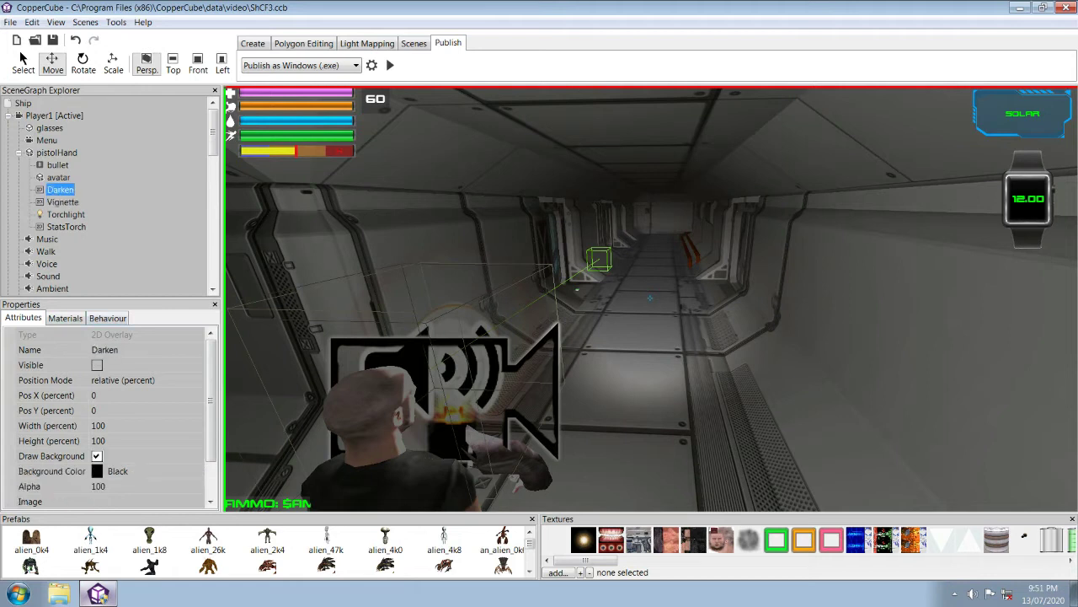
{"action": "left_click", "coordinate": [63, 203]}
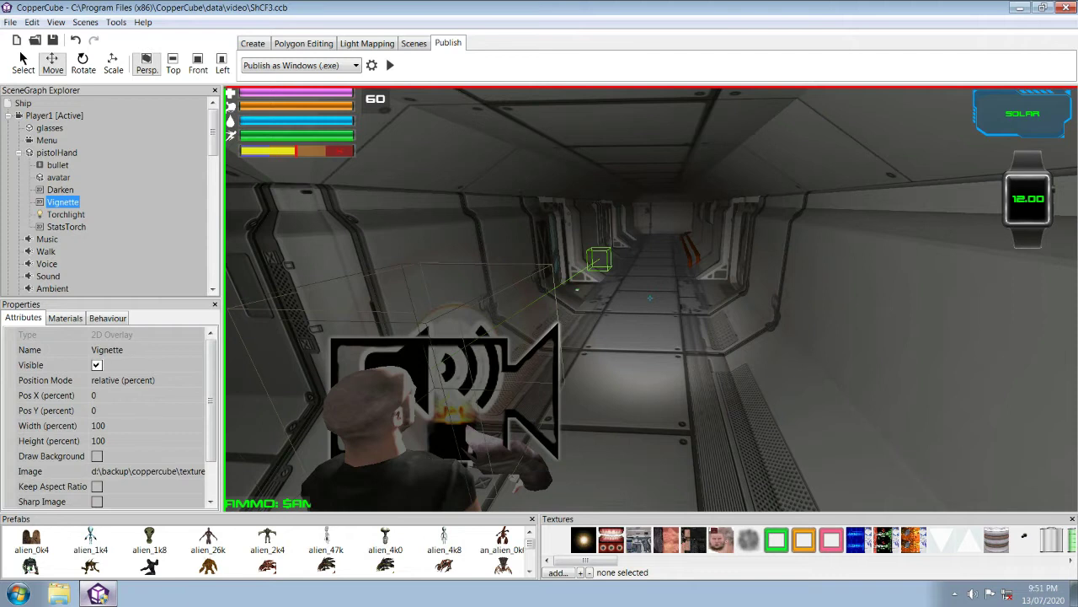
- Make the Darken overlay visible and switch off the visibility of the Vignette overlay
{"action": "left_click", "coordinate": [60, 189]}
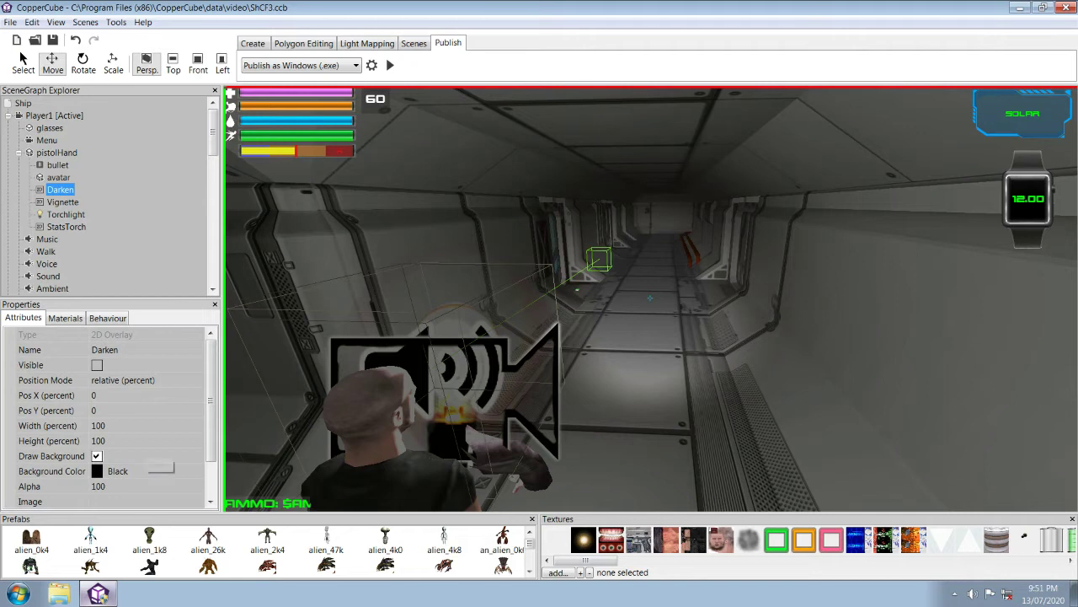
{"action": "left_click", "coordinate": [97, 365]}
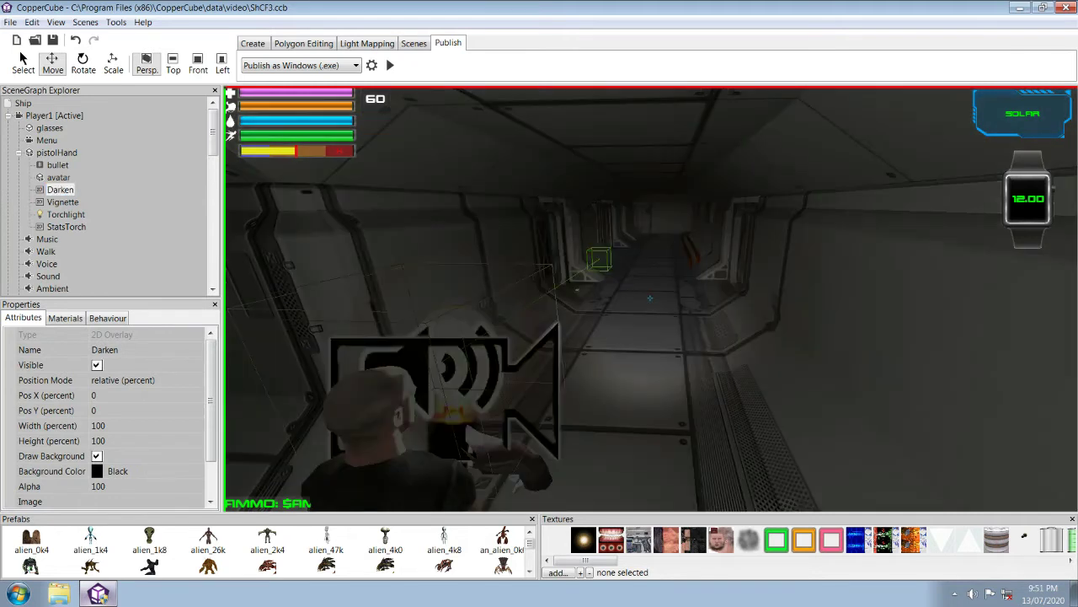
{"action": "left_click", "coordinate": [62, 202]}
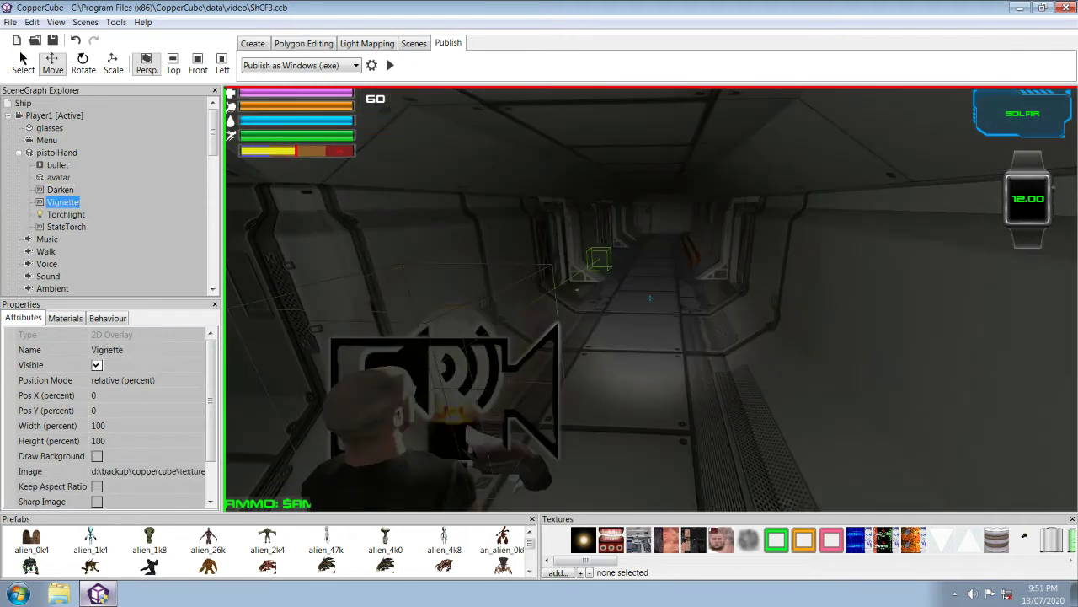
{"action": "left_click", "coordinate": [97, 365]}
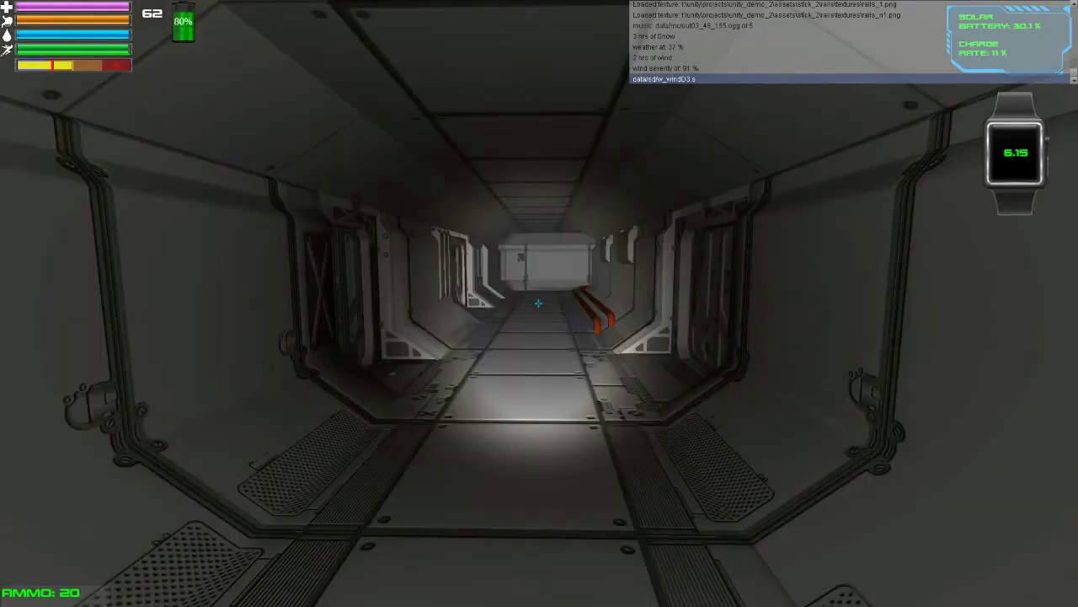
- In the running game, walk down the flashlit corridor to the glazed door, open it with its control panel and go through
{"action": "key", "text": "w"}
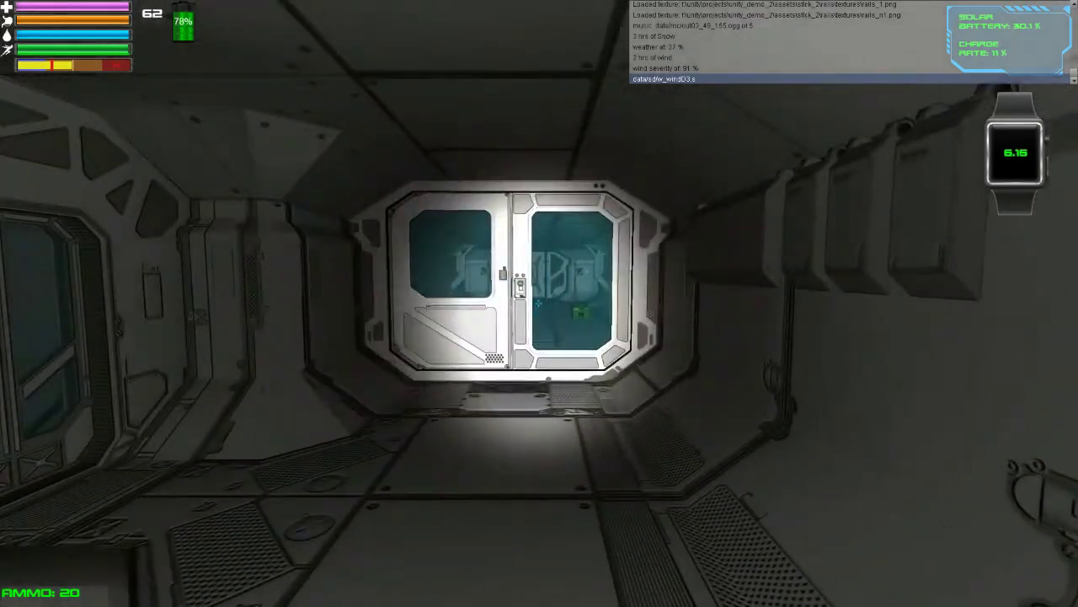
{"action": "key", "text": "w"}
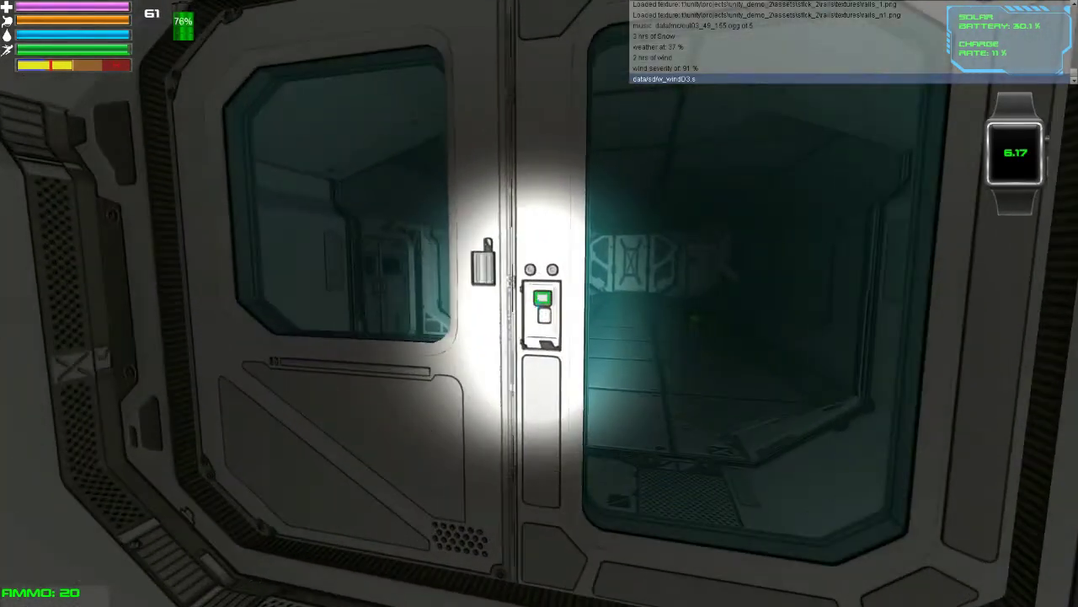
{"action": "key", "text": "w"}
{"action": "left_click", "coordinate": [539, 303]}
{"action": "key", "text": "w"}
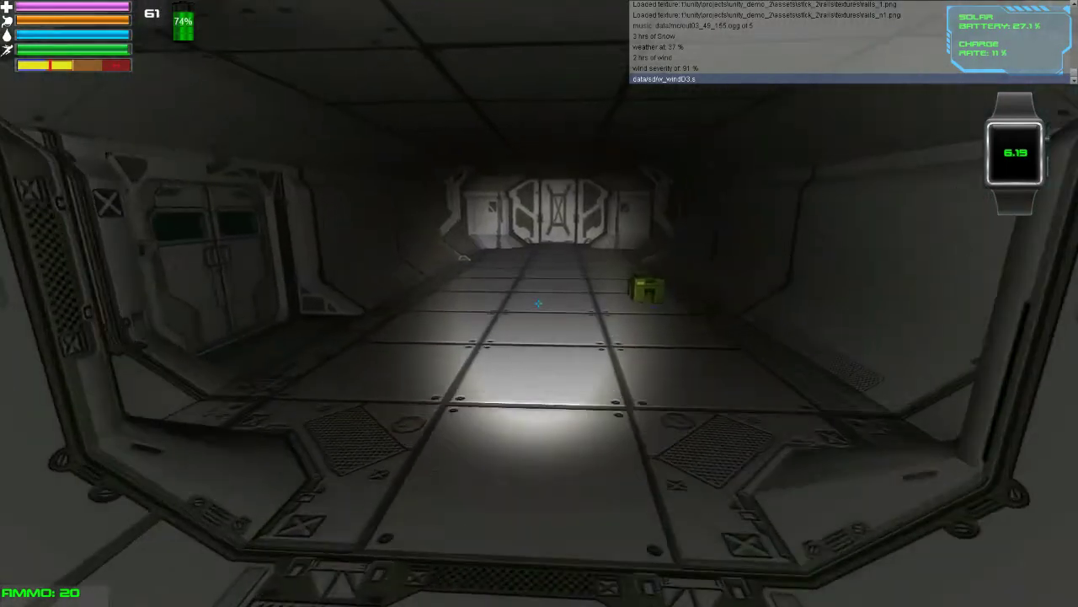
- Walk past the green crate to the keycard double doors and unlock them with the wall card reader
{"action": "key", "text": "w"}
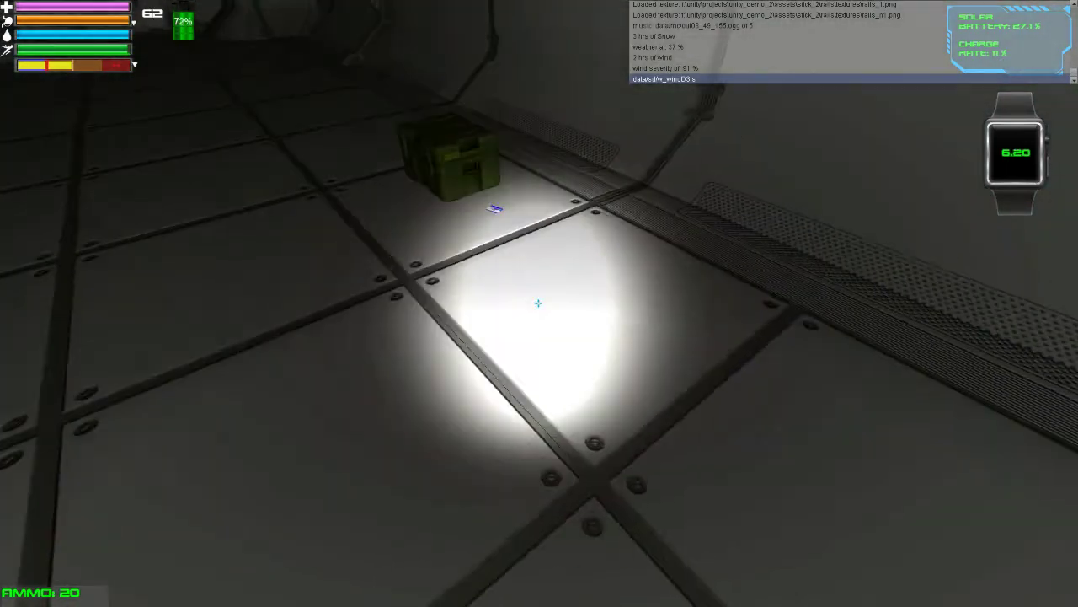
{"action": "key", "text": "w"}
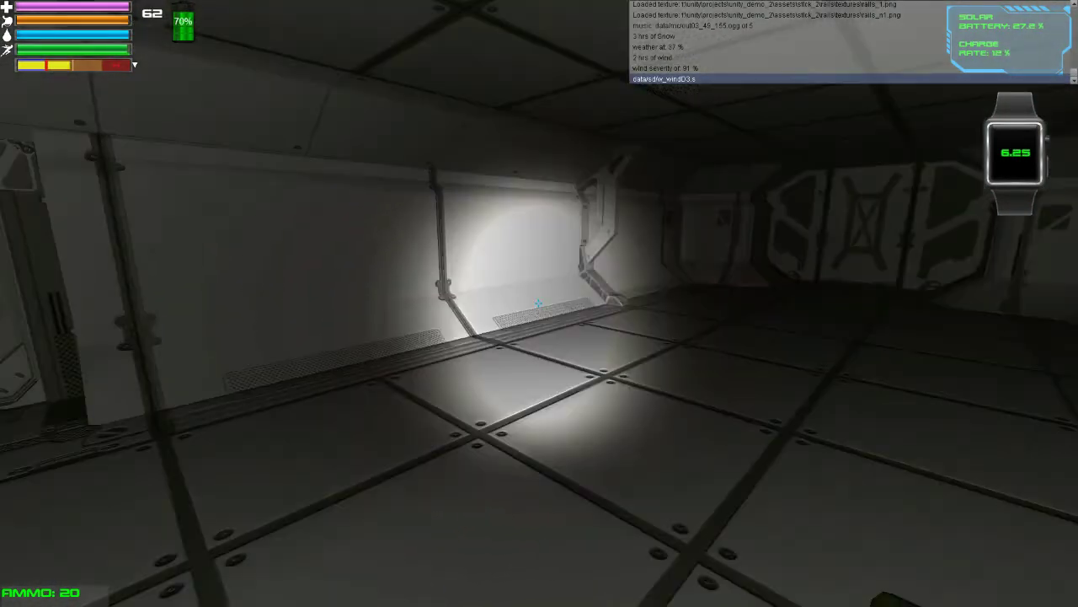
{"action": "key", "text": "w"}
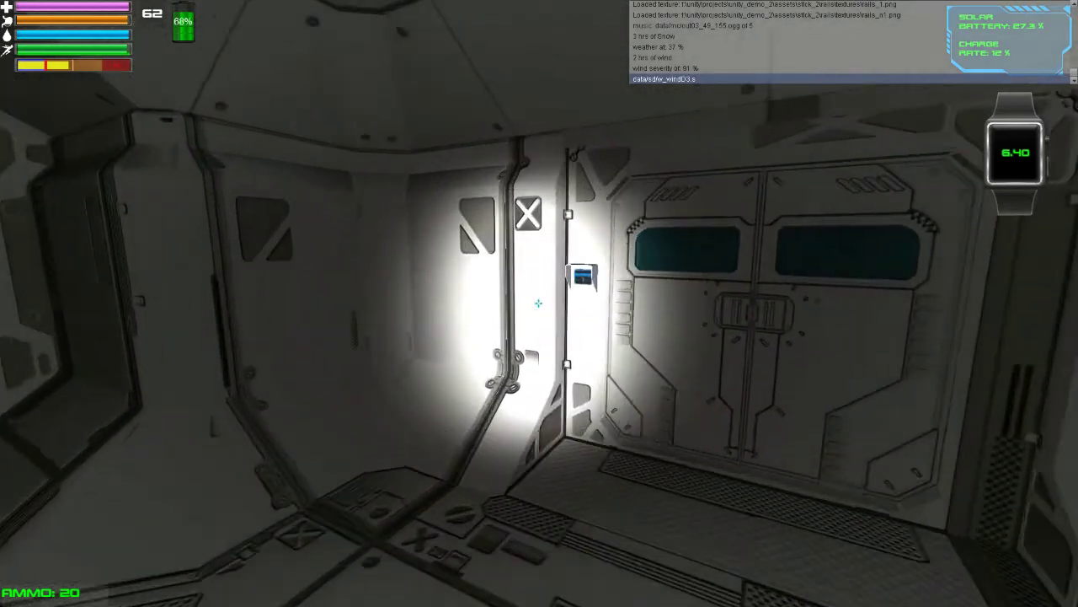
{"action": "key", "text": "w"}
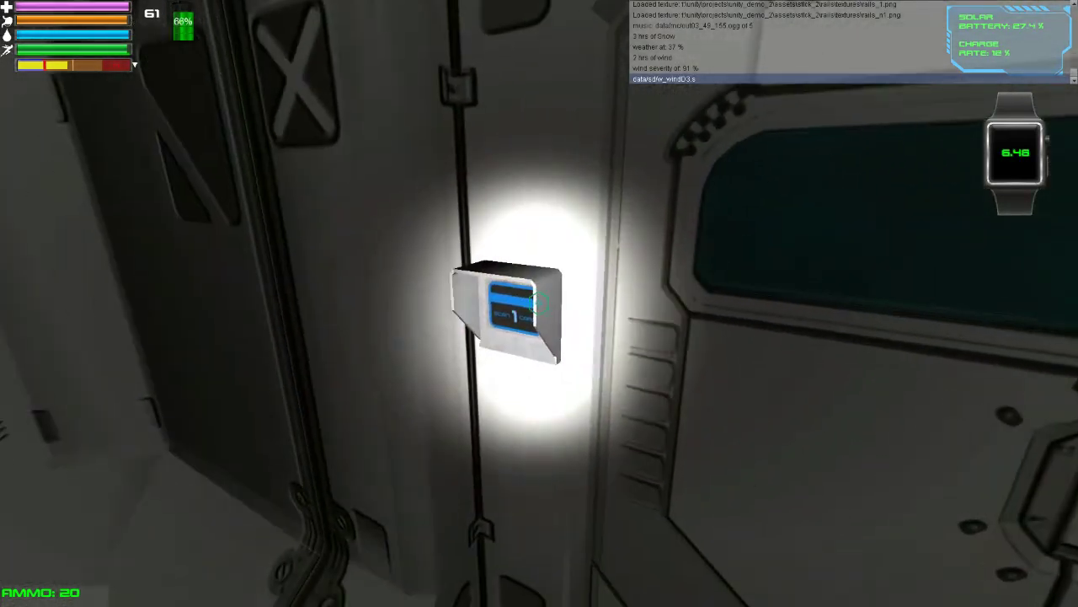
{"action": "left_click", "coordinate": [539, 303]}
- Enter the windowed room and walk along the railings and windows with the flashlight lit
{"action": "key", "text": "w"}
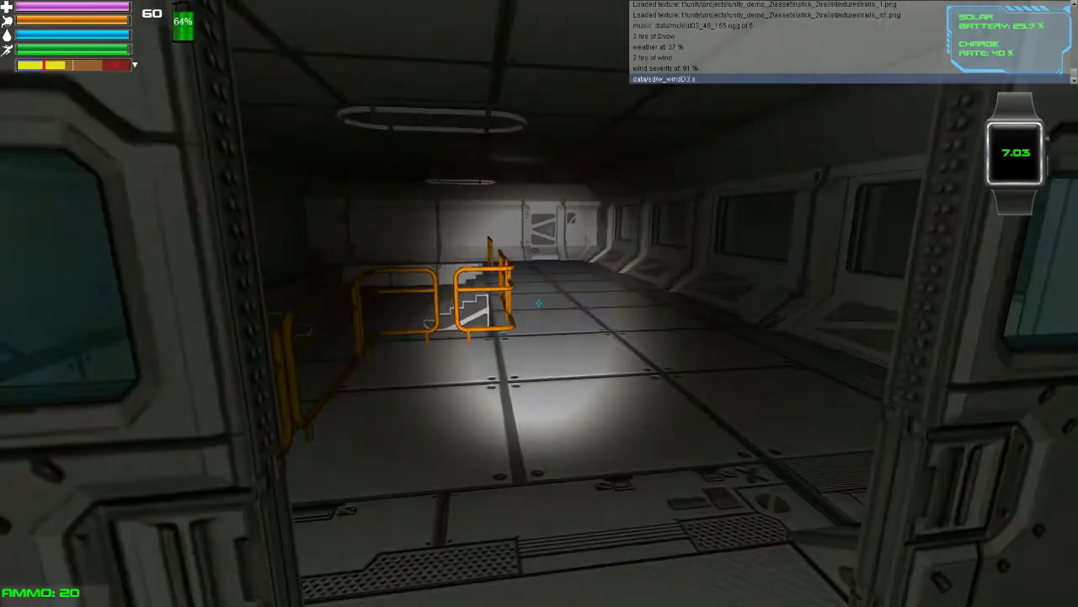
{"action": "key", "text": "w"}
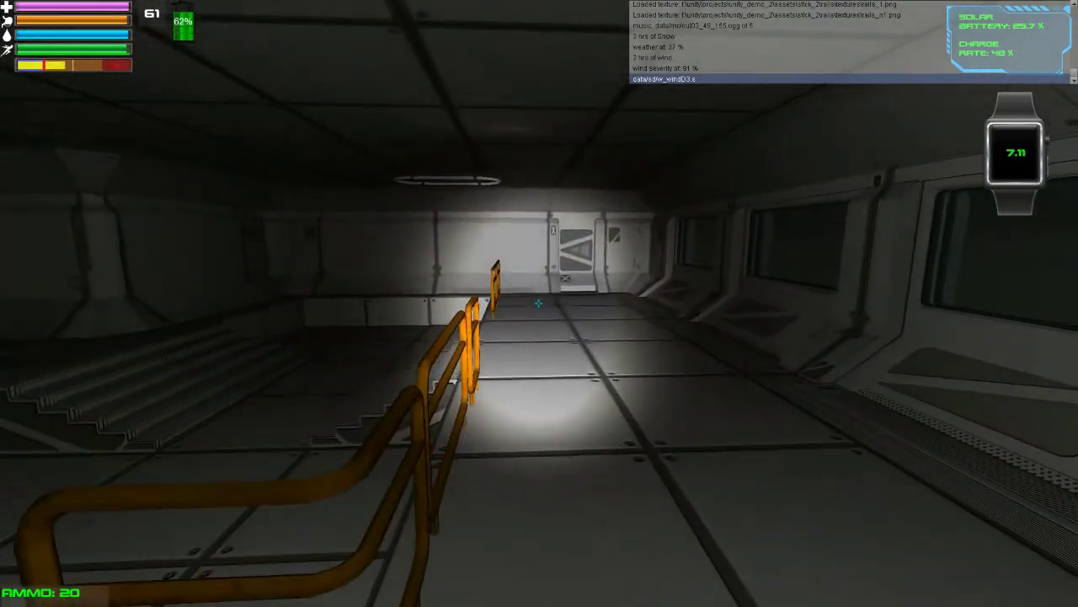
{"action": "key", "text": "w"}
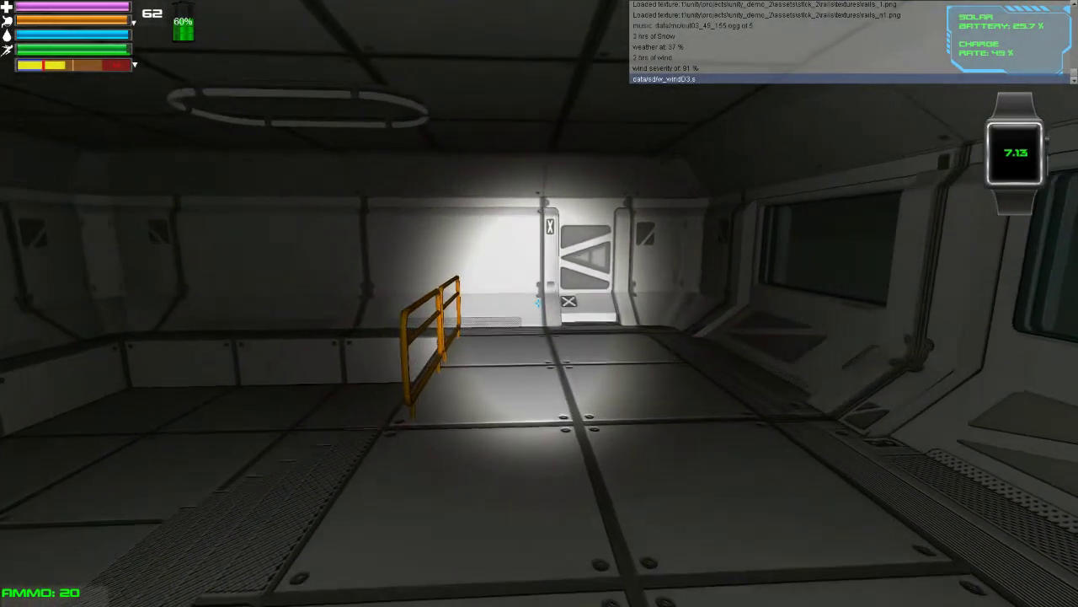
{"action": "key", "text": "w"}
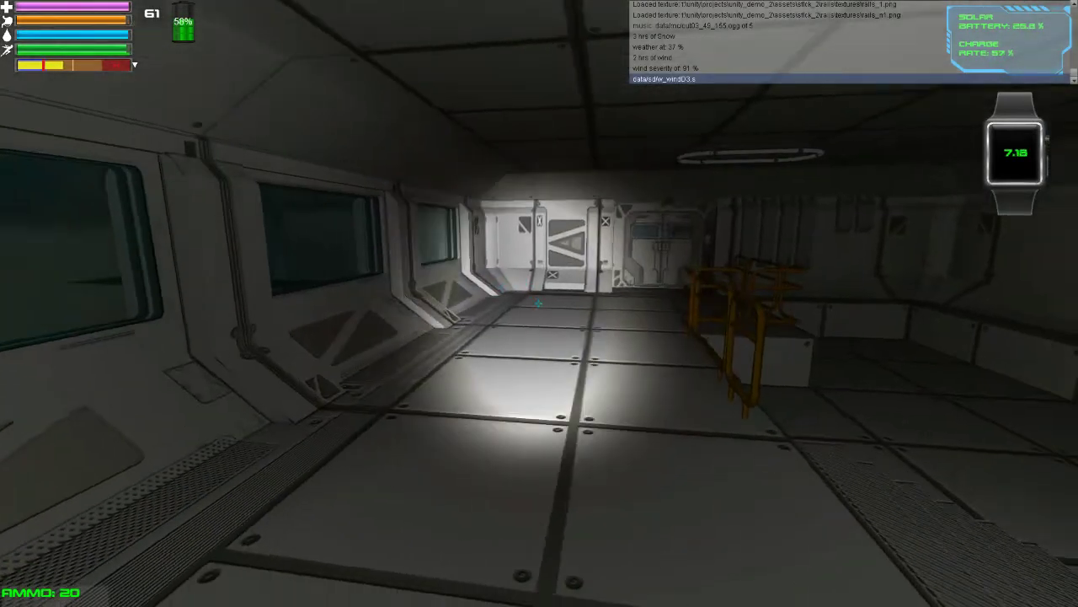
- Move along the windowed room beside the orange railings and switch the flashlight off
{"action": "key", "text": "w"}
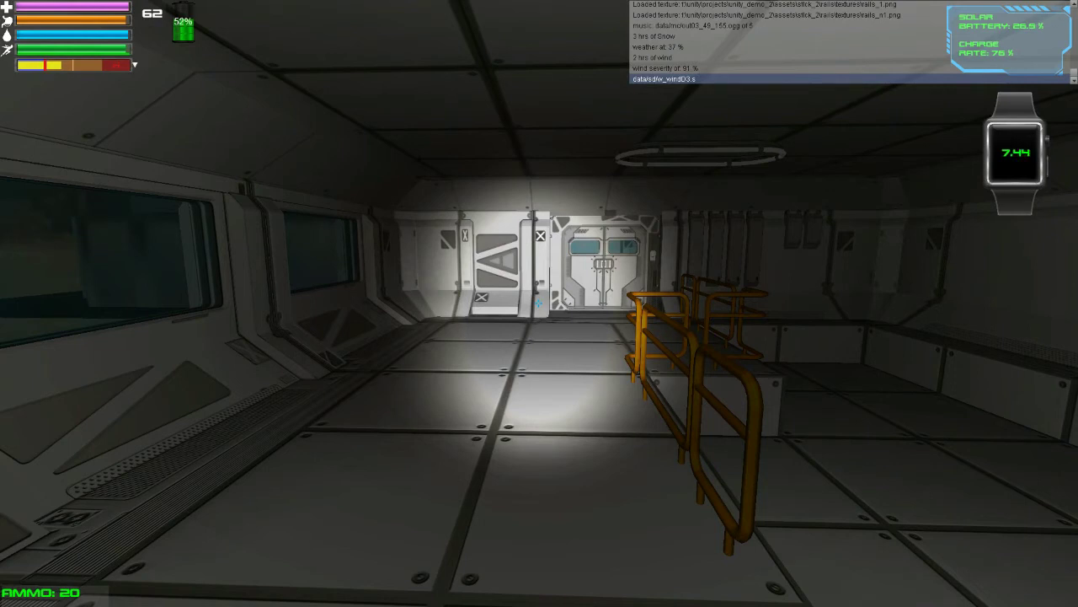
{"action": "key", "text": "s"}
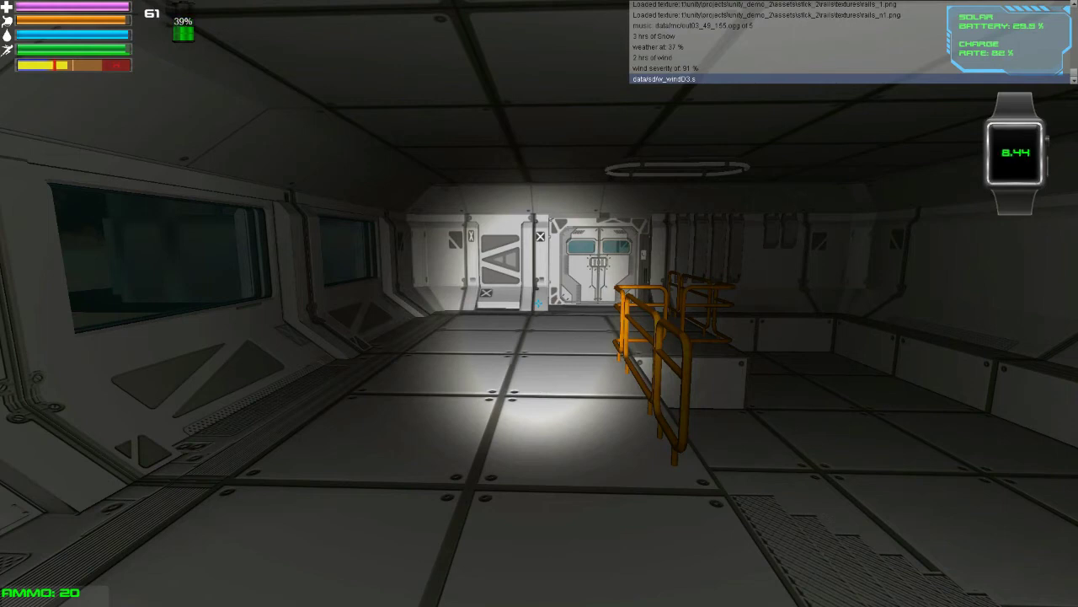
{"action": "mouse_move", "coordinate": [539, 303]}
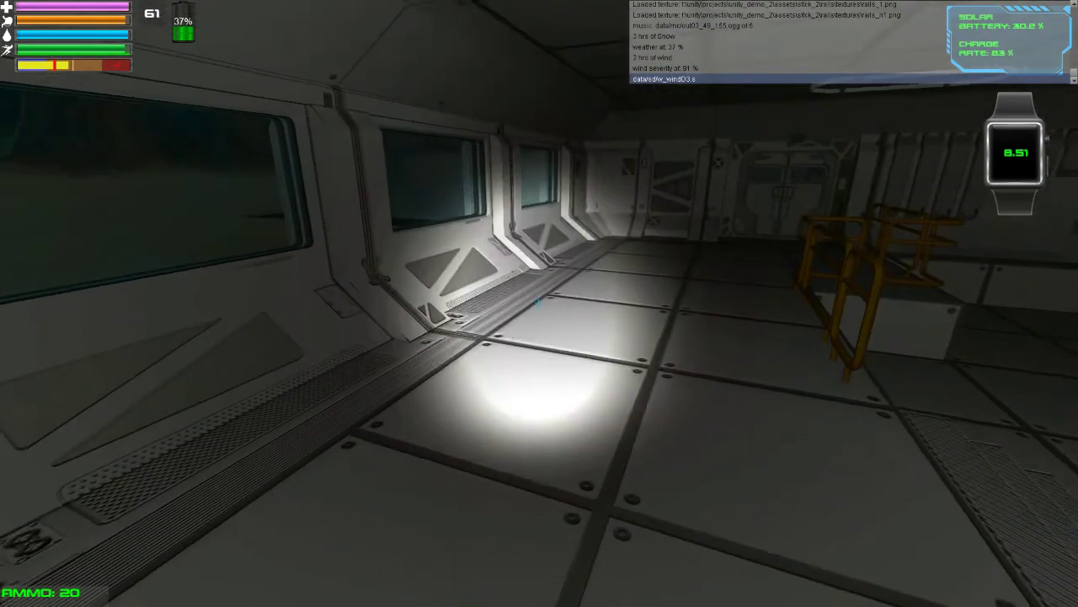
{"action": "key", "text": "f"}
{"action": "key", "text": "w"}
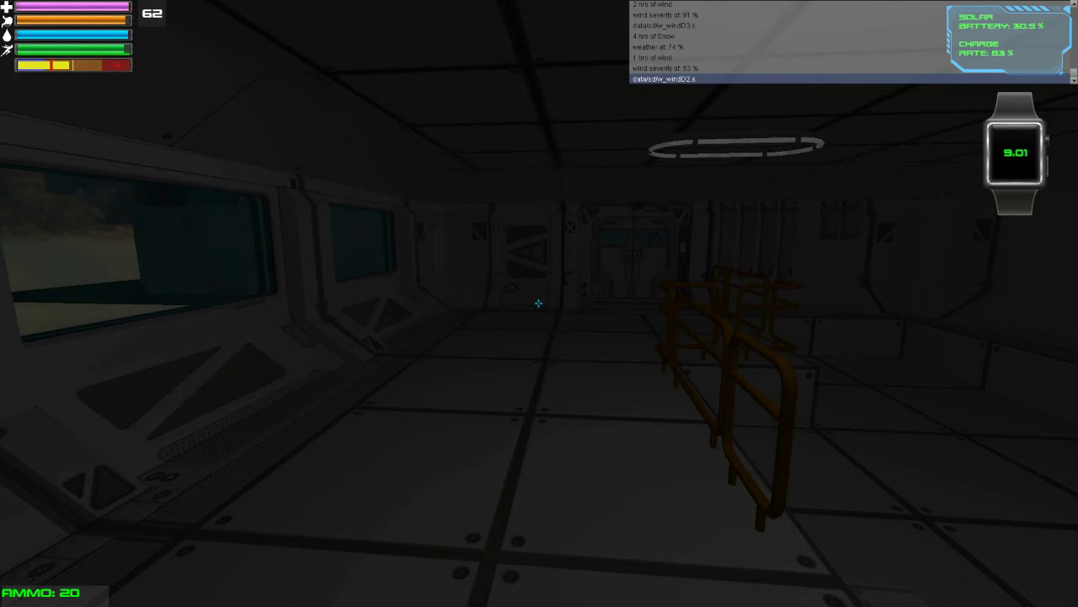
- Toggle the flashlight on and off repeatedly to compare the windowed room's lit and dark appearance
{"action": "key", "text": "f"}
{"action": "key", "text": "f"}
{"action": "key", "text": "f"}
{"action": "key", "text": "f"}
{"action": "key", "text": "f"}
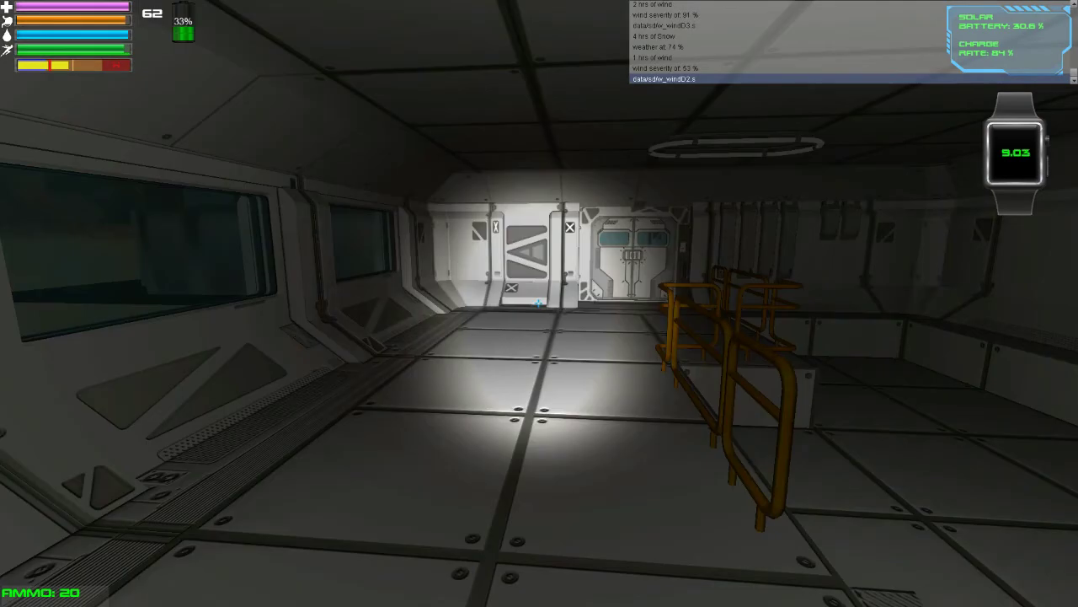
{"action": "key", "text": "f"}
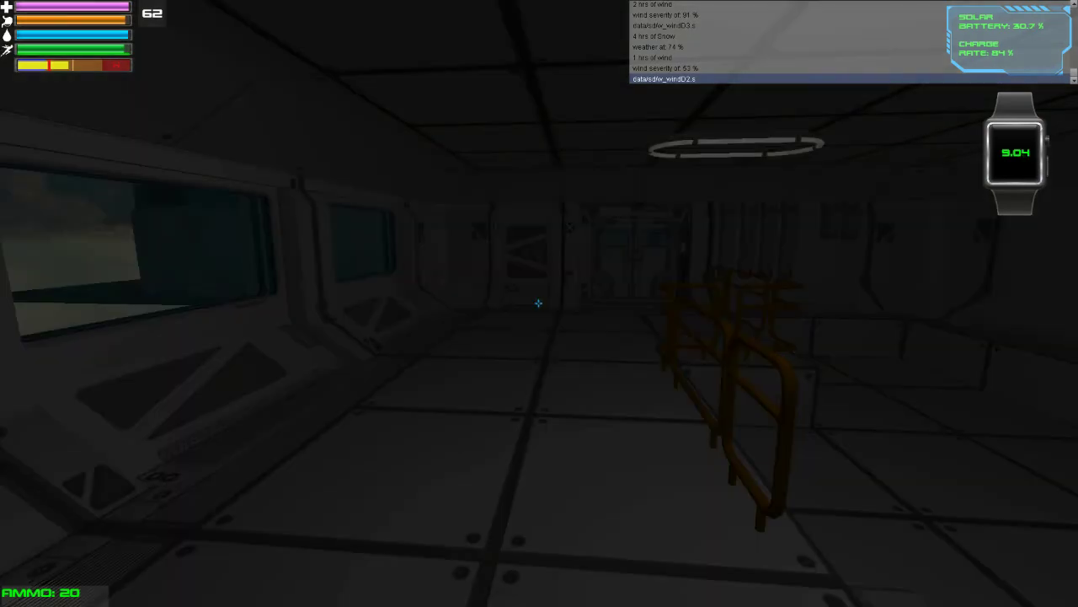
{"action": "key", "text": "f"}
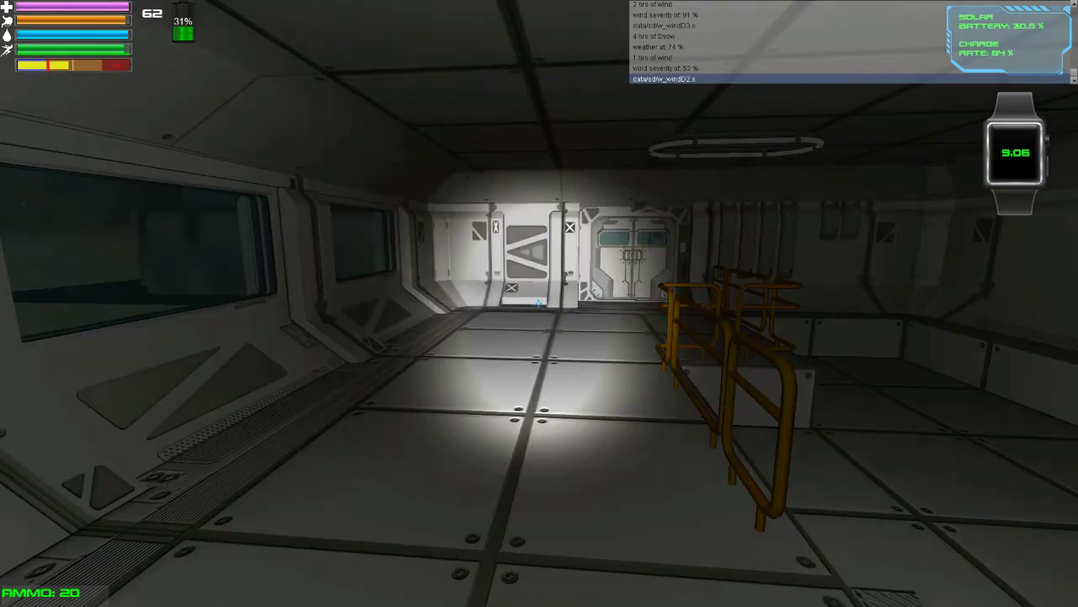
{"action": "key", "text": "f"}
{"action": "key", "text": "f"}
- Walk up to the windows and shine the flashlight through the glass at the landscape outside
{"action": "key", "text": "w"}
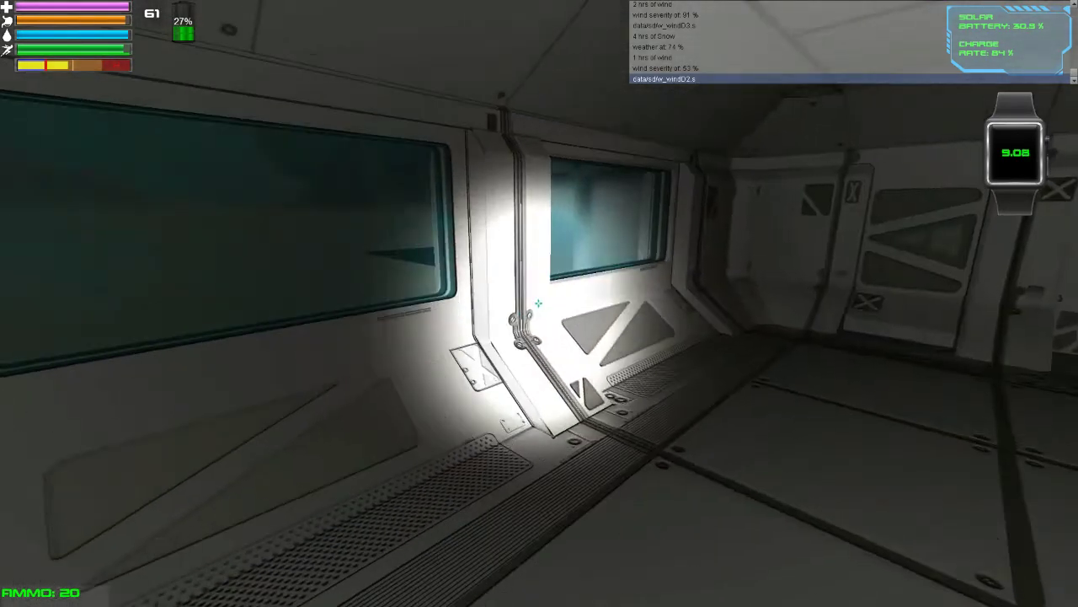
{"action": "key", "text": "w"}
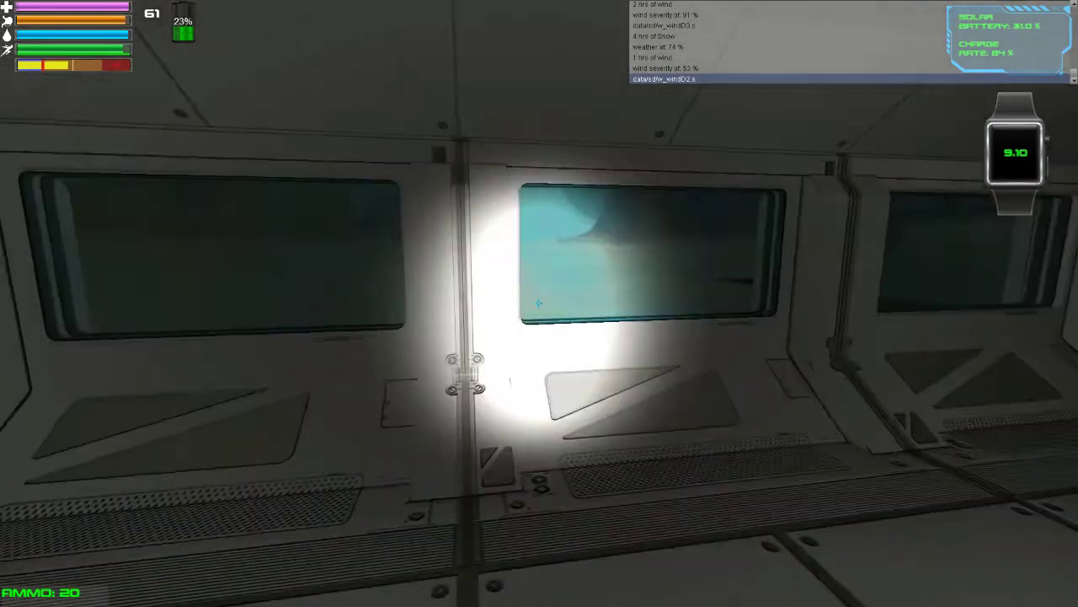
{"action": "key", "text": "w"}
{"action": "key", "text": "w"}
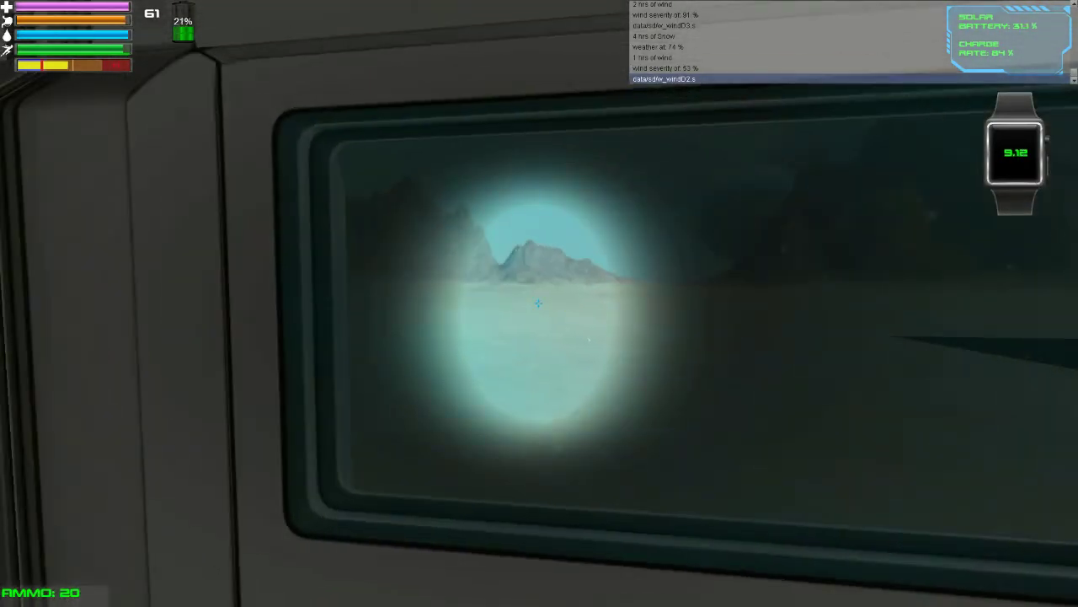
{"action": "key", "text": "w"}
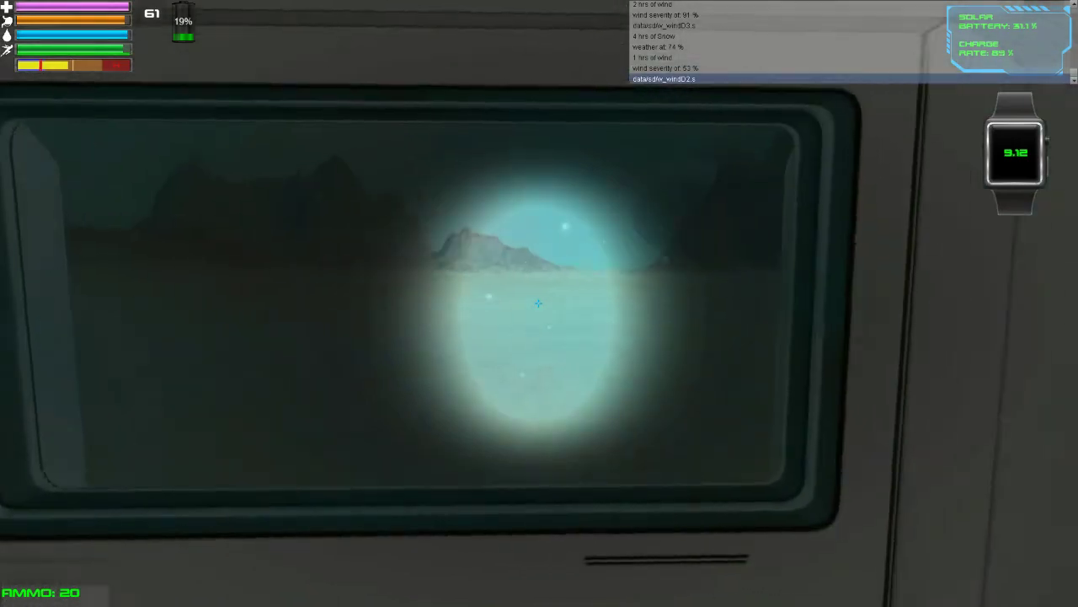
{"action": "key", "text": "w"}
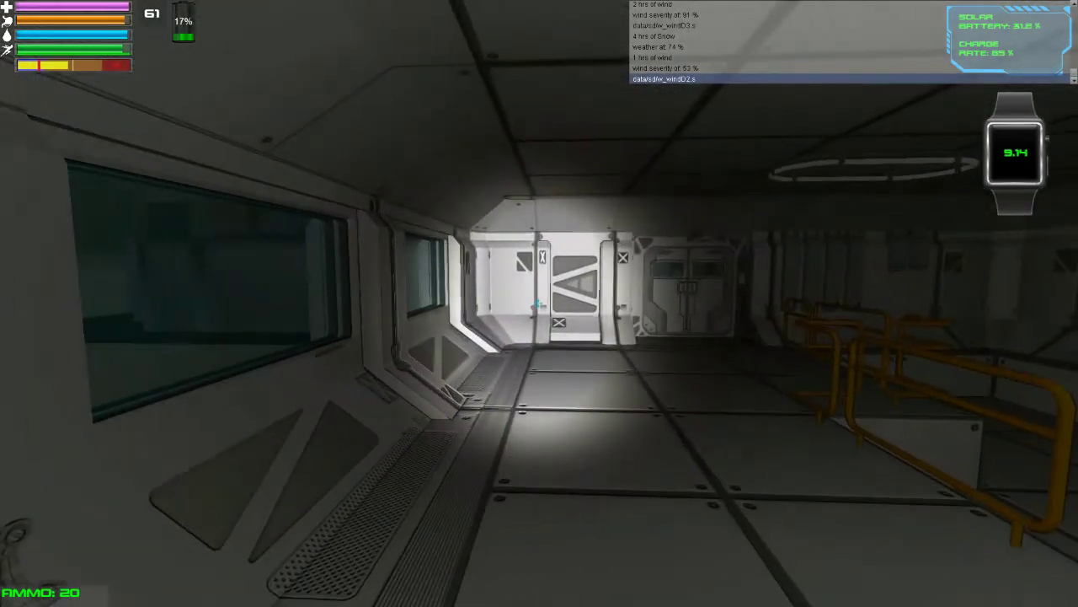
- Walk around the orange railings and light up the stairs, walls and corners of the room with the flashlight
{"action": "key", "text": "w"}
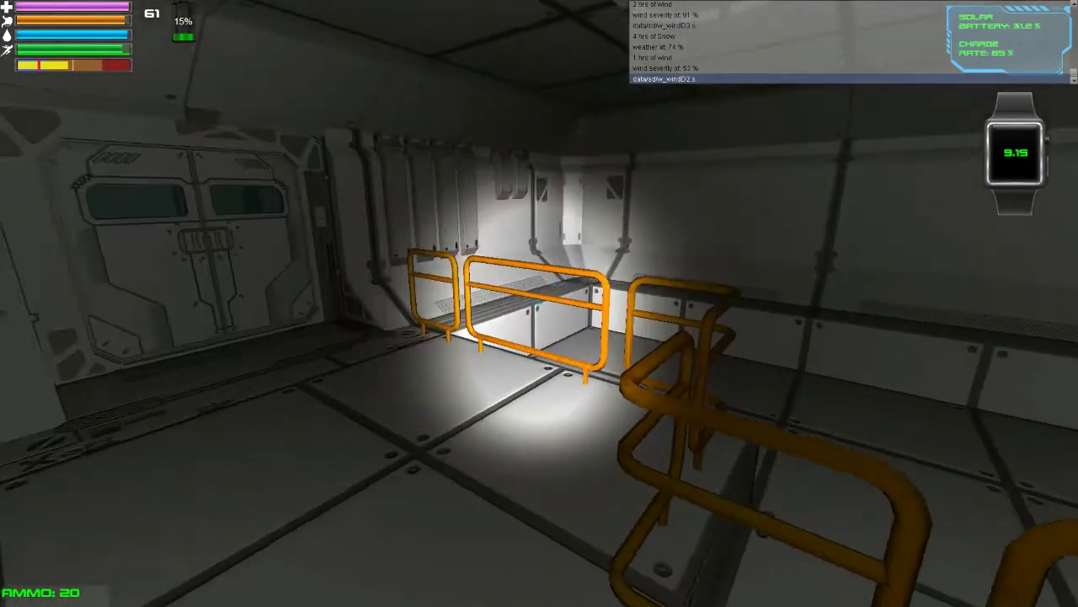
{"action": "key", "text": "w"}
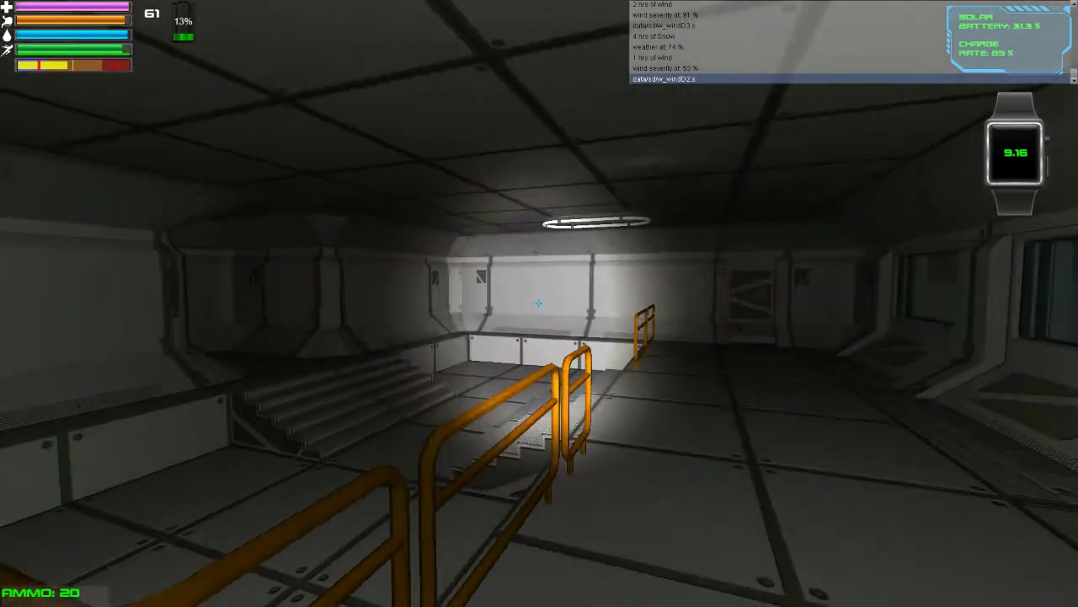
{"action": "key", "text": "w"}
{"action": "key", "text": "w"}
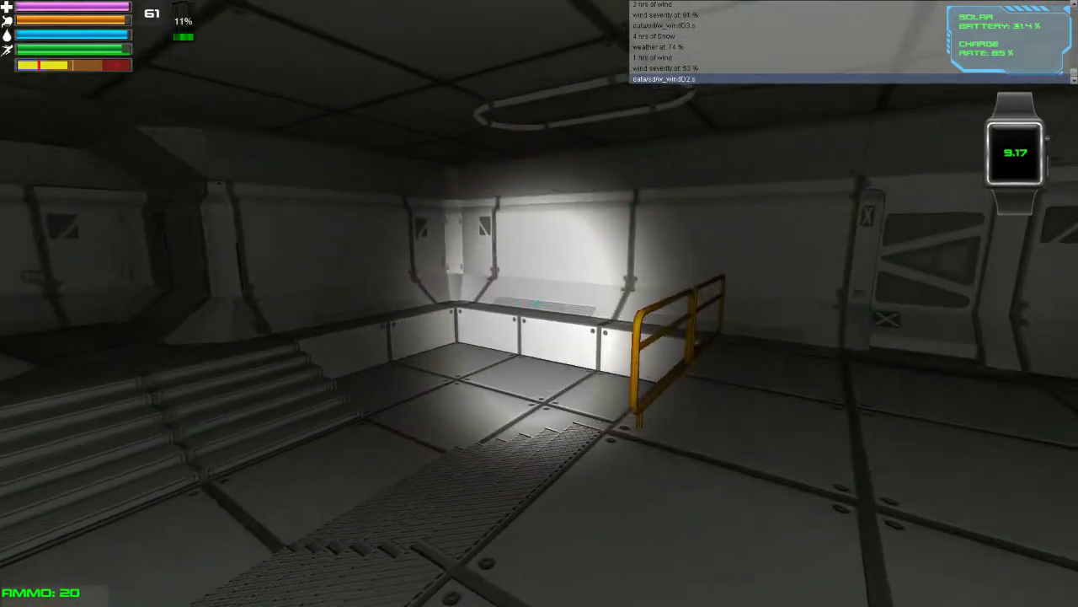
{"action": "key", "text": "w"}
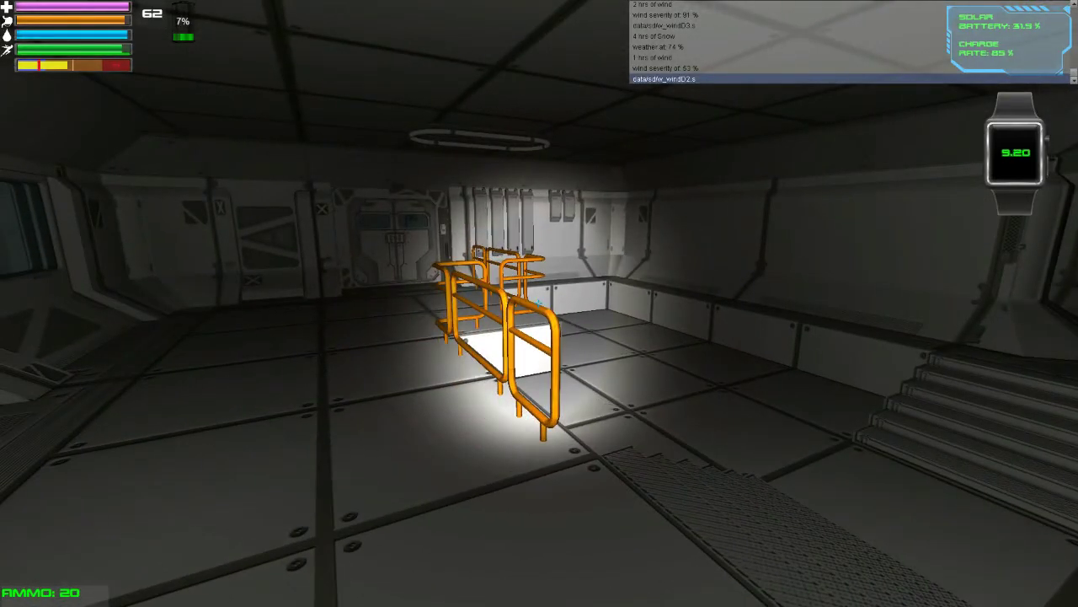
- Use the flashlight around the railings and end wall until its battery is drained, and try switching it on again
{"action": "key", "text": "f"}
{"action": "key", "text": "f"}
{"action": "key", "text": "w"}
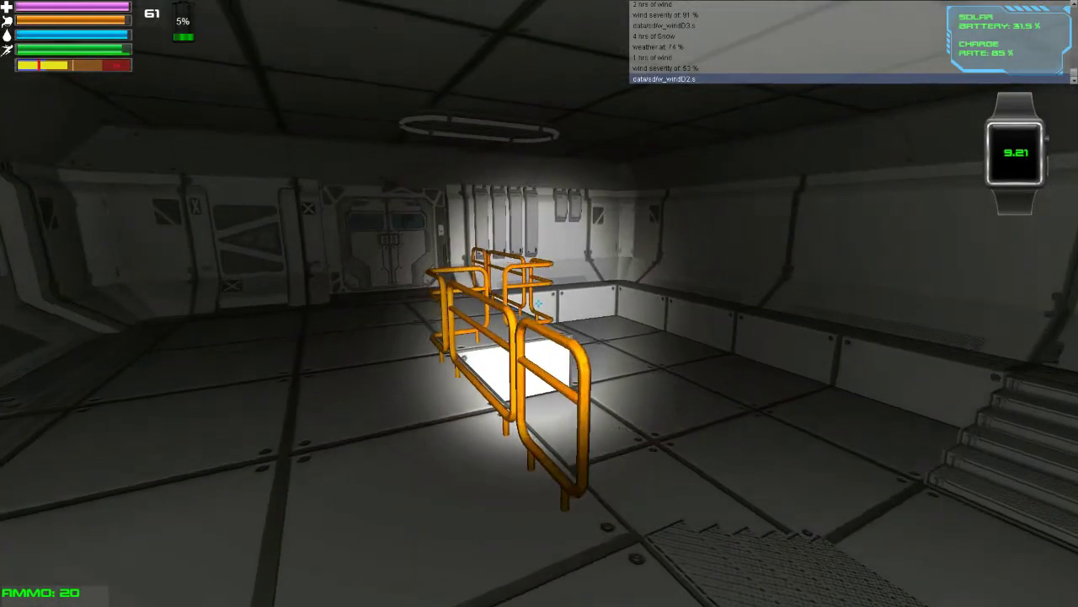
{"action": "key", "text": "w"}
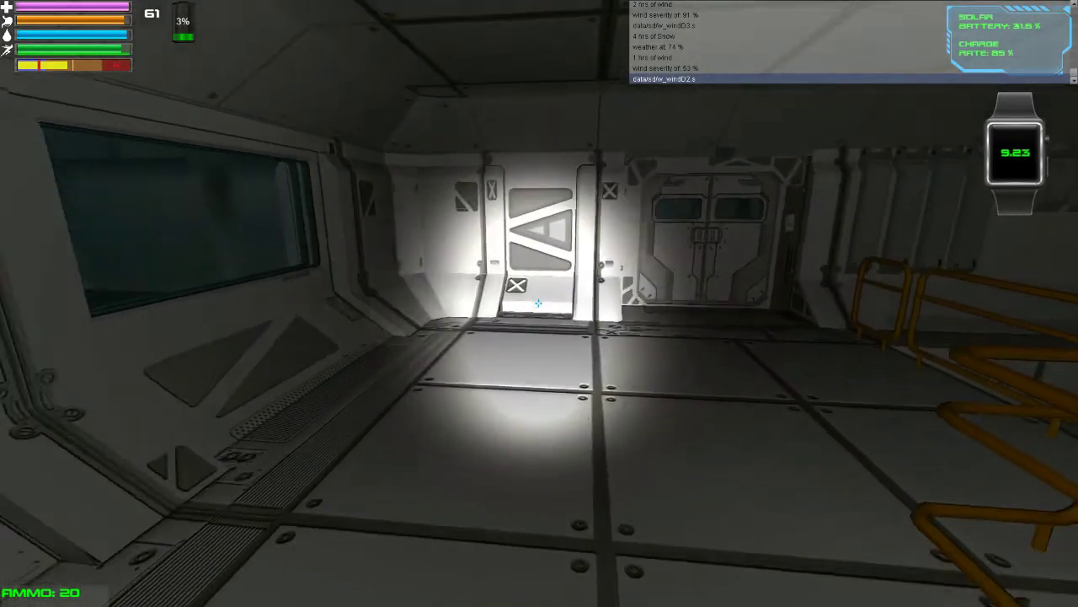
{"action": "key", "text": "s"}
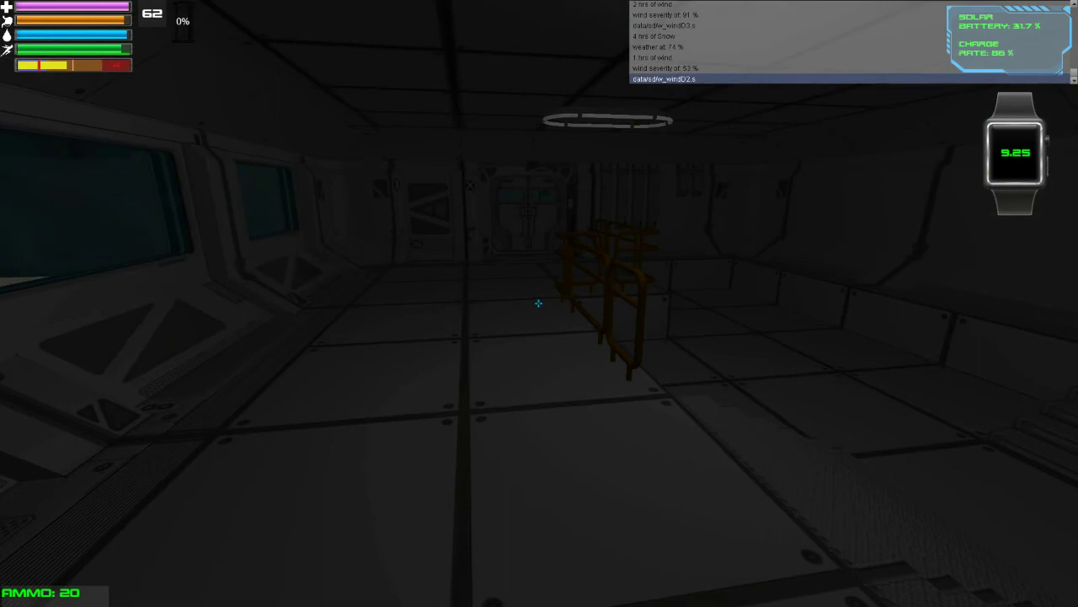
{"action": "key", "text": "f"}
- Approach the keycard double doors with the flashlight lit, unlock them with the wall card reader and go through
{"action": "key", "text": "w"}
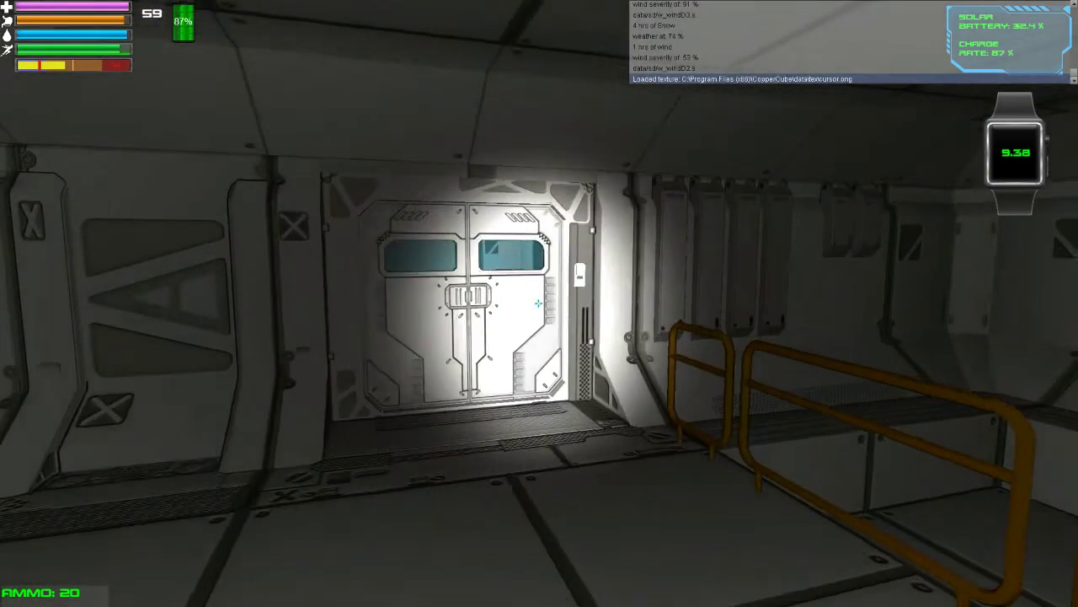
{"action": "key", "text": "w"}
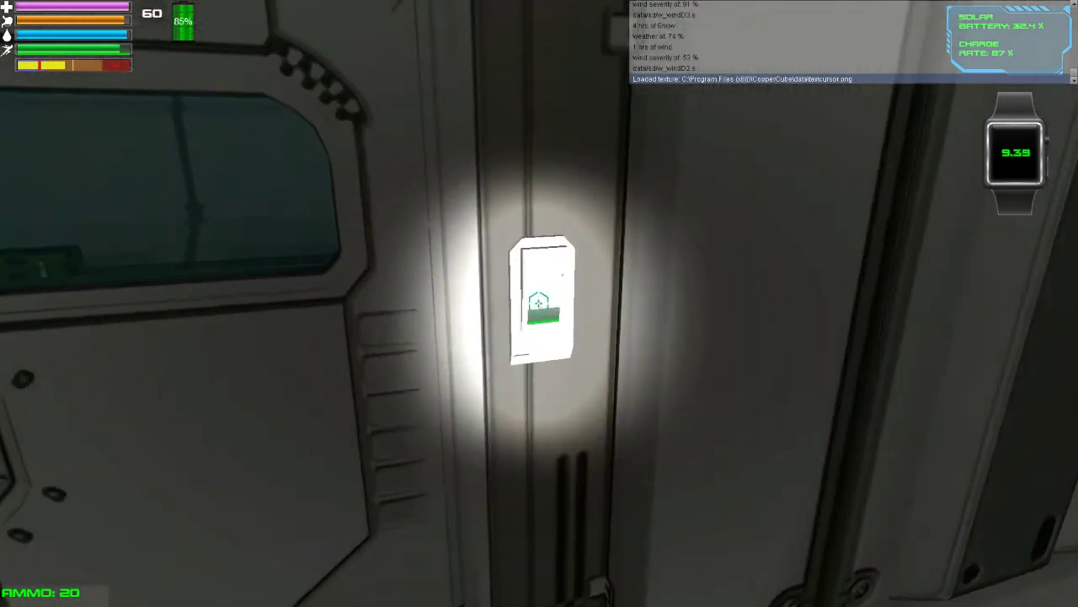
{"action": "left_click", "coordinate": [538, 305]}
{"action": "key", "text": "s"}
{"action": "key", "text": "w"}
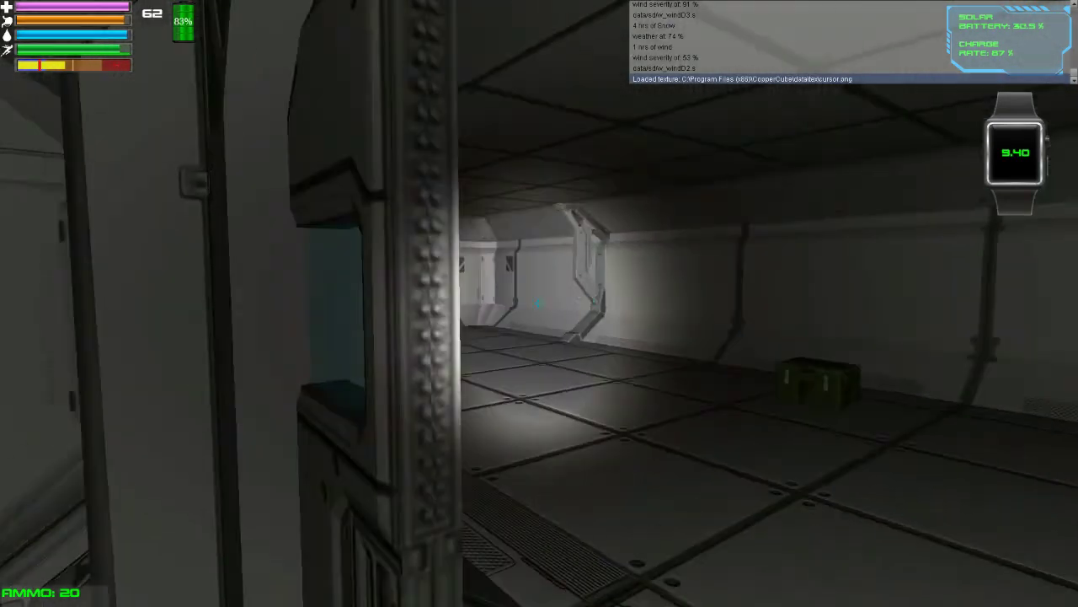
- Cross the room to the glazed sliding door, open it with its control panel and walk through
{"action": "key", "text": "w"}
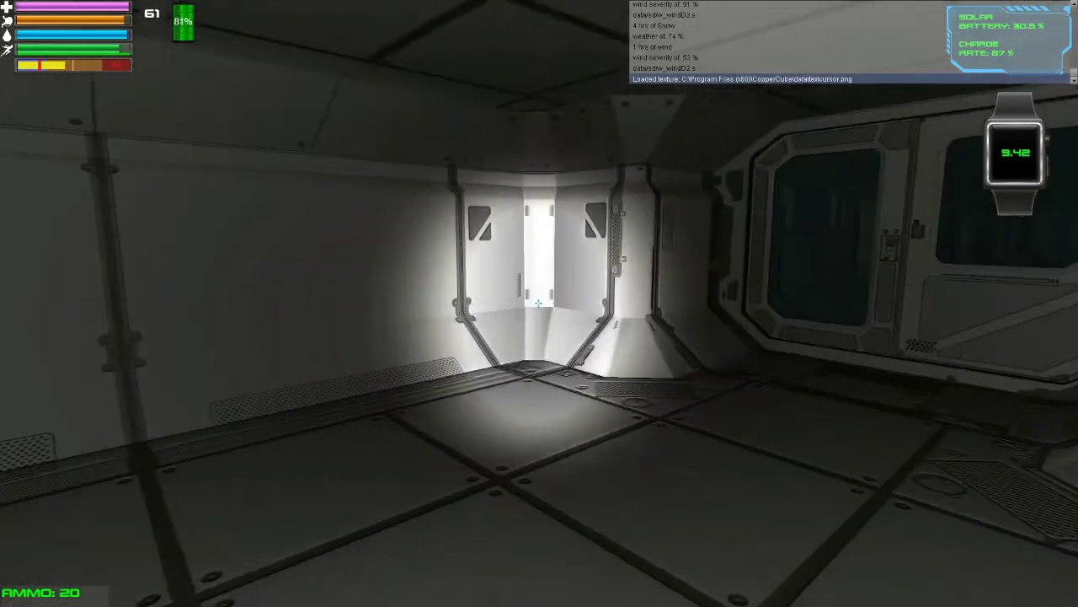
{"action": "key", "text": "w"}
{"action": "key", "text": "w"}
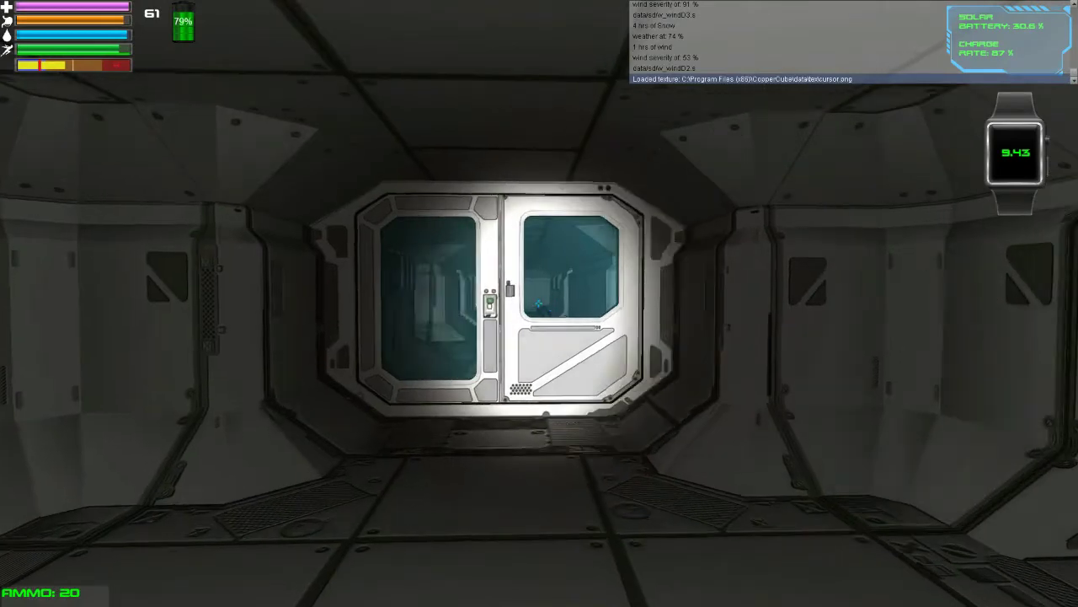
{"action": "key", "text": "w"}
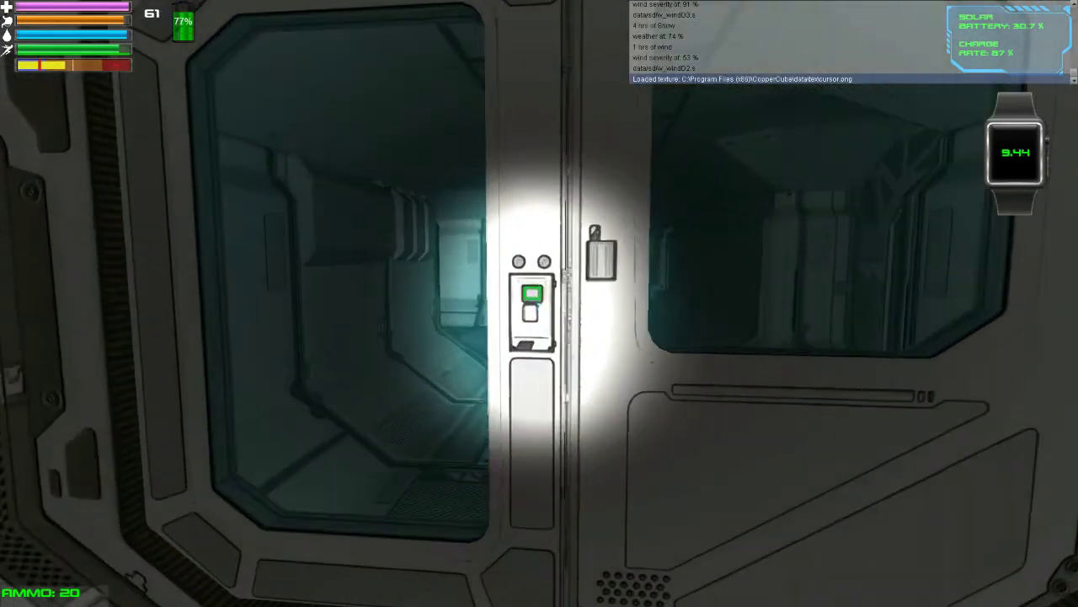
{"action": "left_click", "coordinate": [539, 303]}
{"action": "key", "text": "w"}
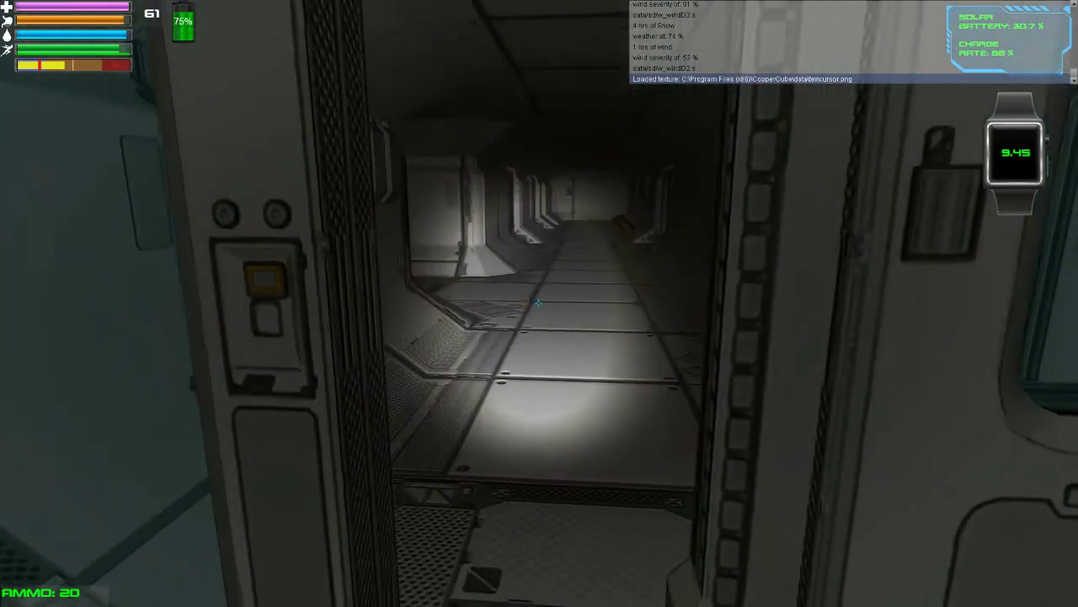
- Walk down the long corridor past the orange pipes with the flashlight lit and turn back towards the glazed door
{"action": "key", "text": "w"}
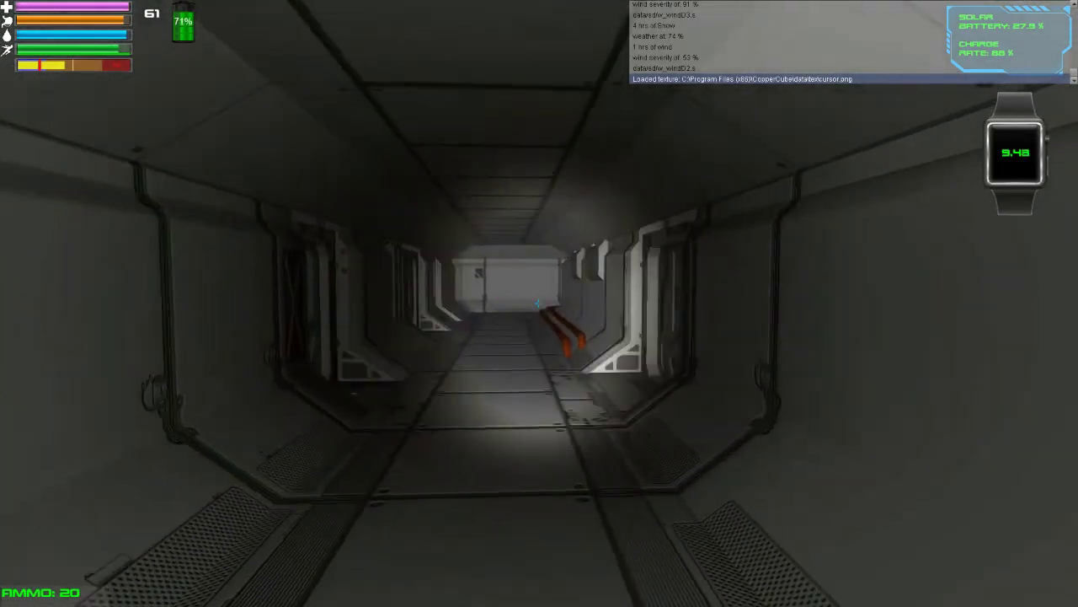
{"action": "key", "text": "w"}
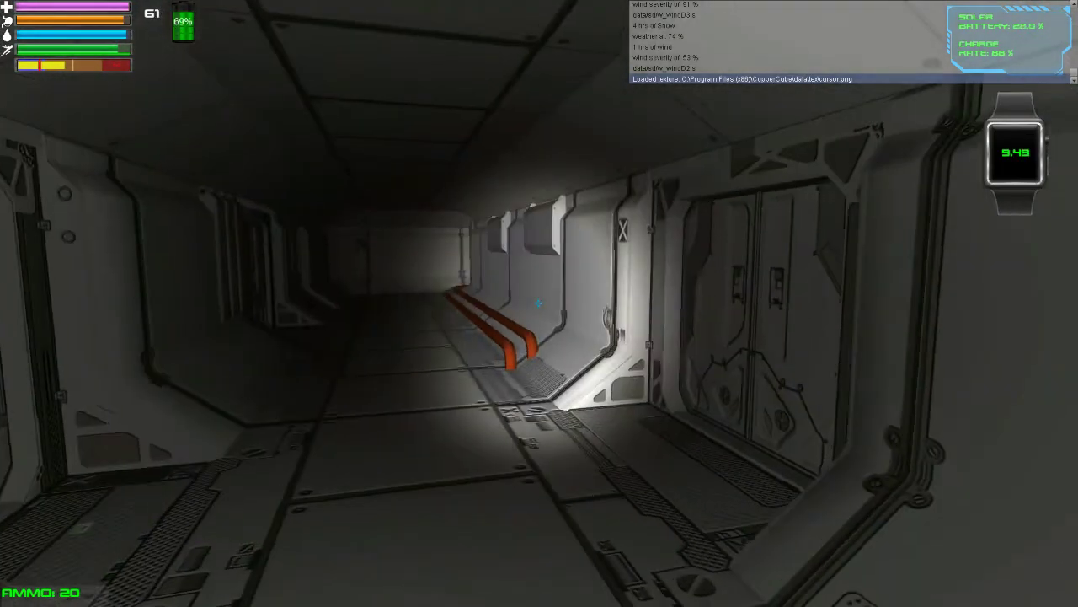
{"action": "key", "text": "w"}
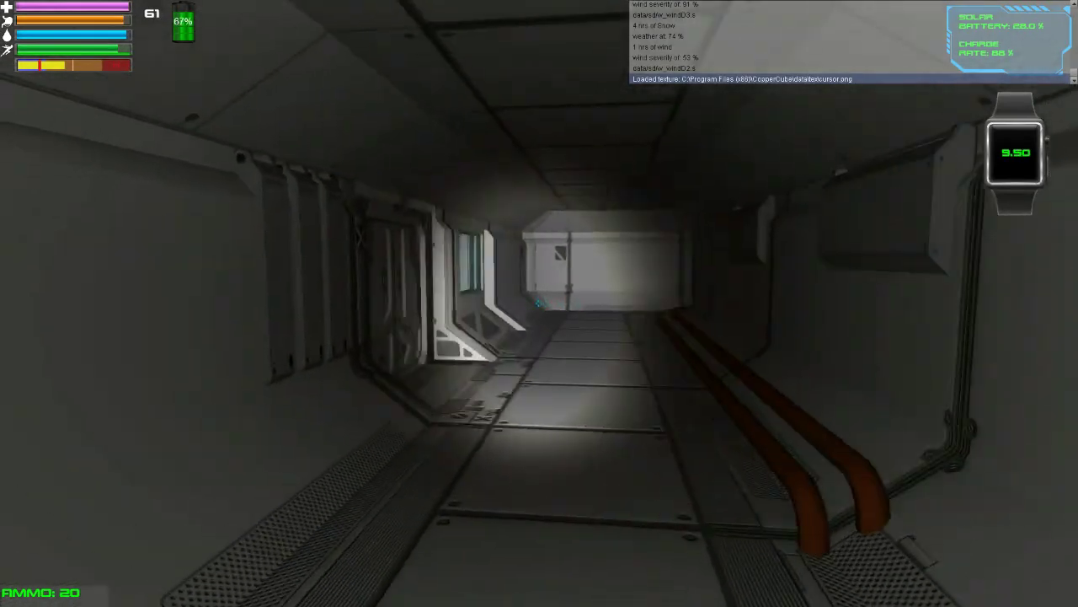
{"action": "key", "text": "w"}
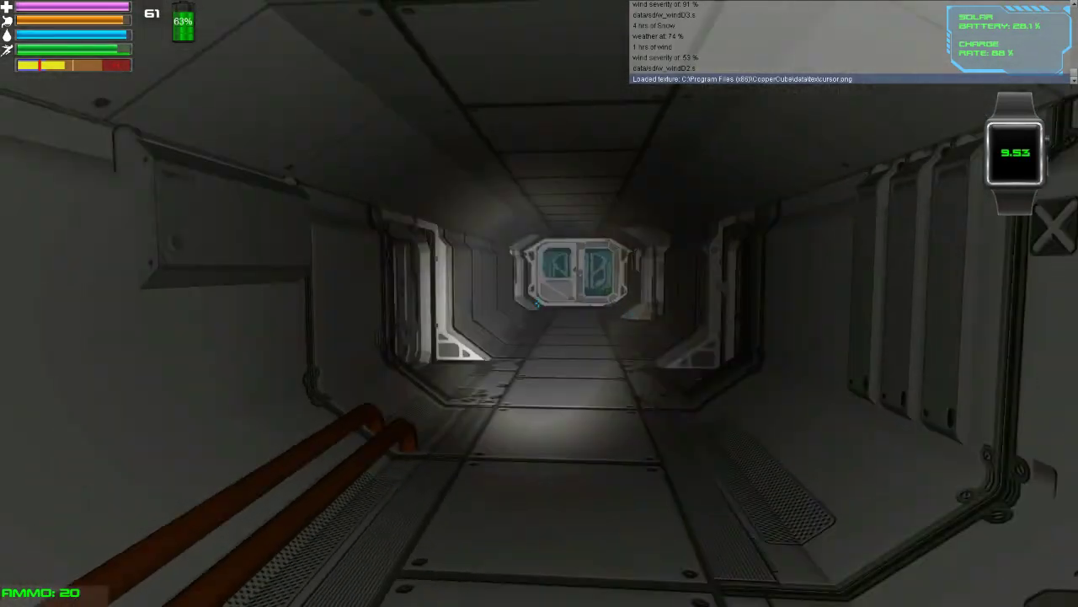
- Return along the corridor, lighting up the blue card reader by the glass double doors and the glazed sliding door
{"action": "key", "text": "w"}
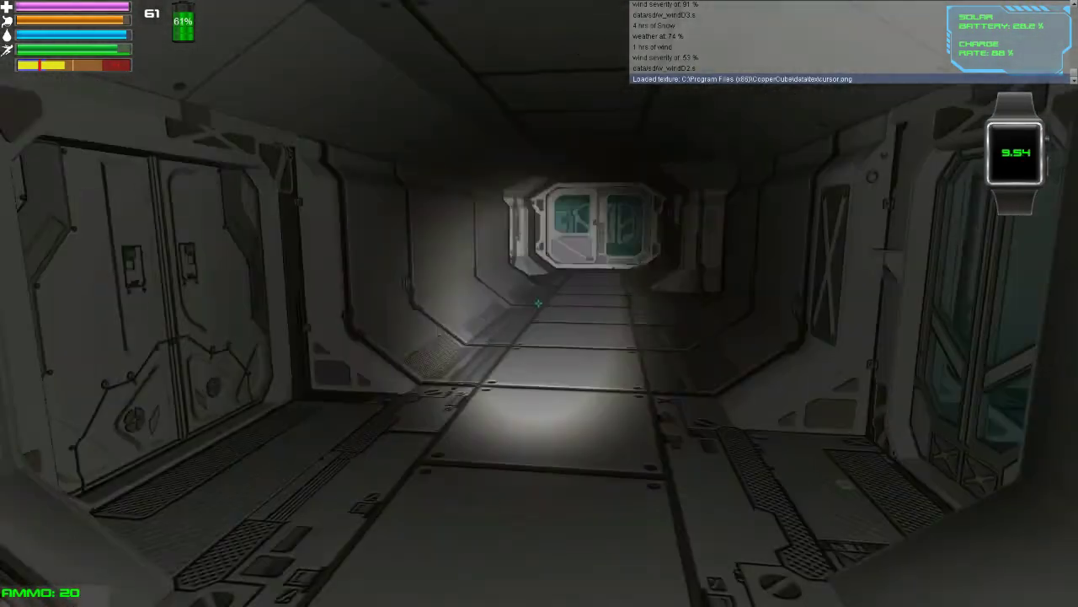
{"action": "key", "text": "w"}
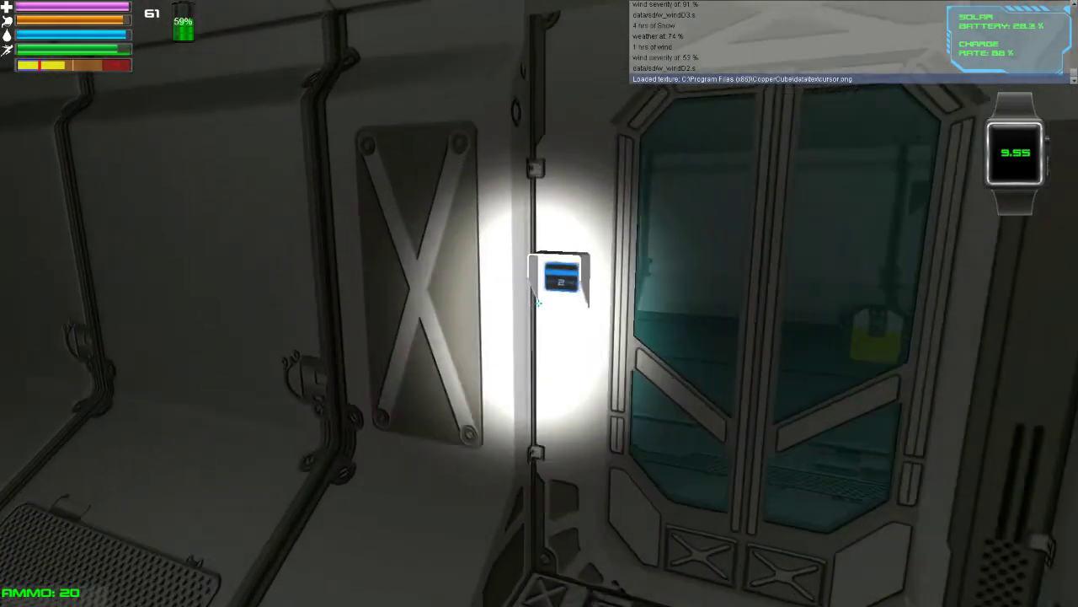
{"action": "key", "text": "w"}
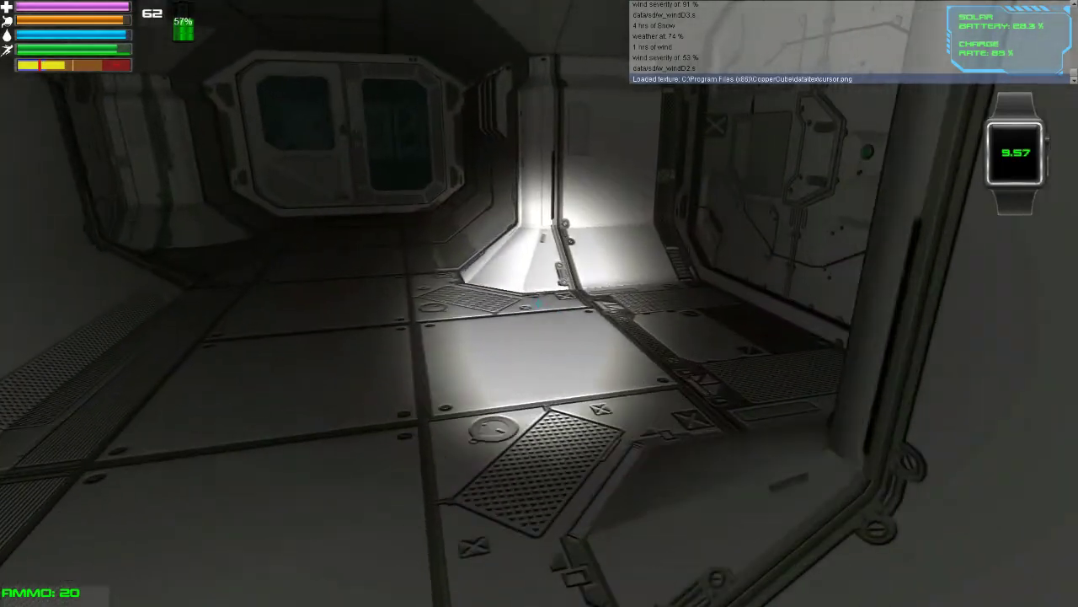
{"action": "key", "text": "w"}
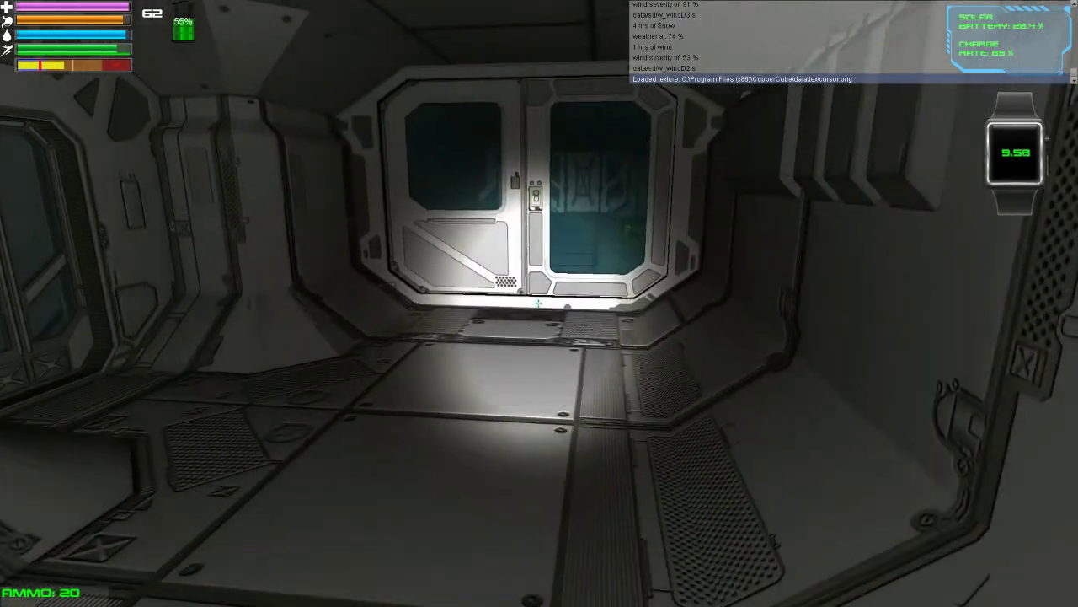
{"action": "key", "text": "w"}
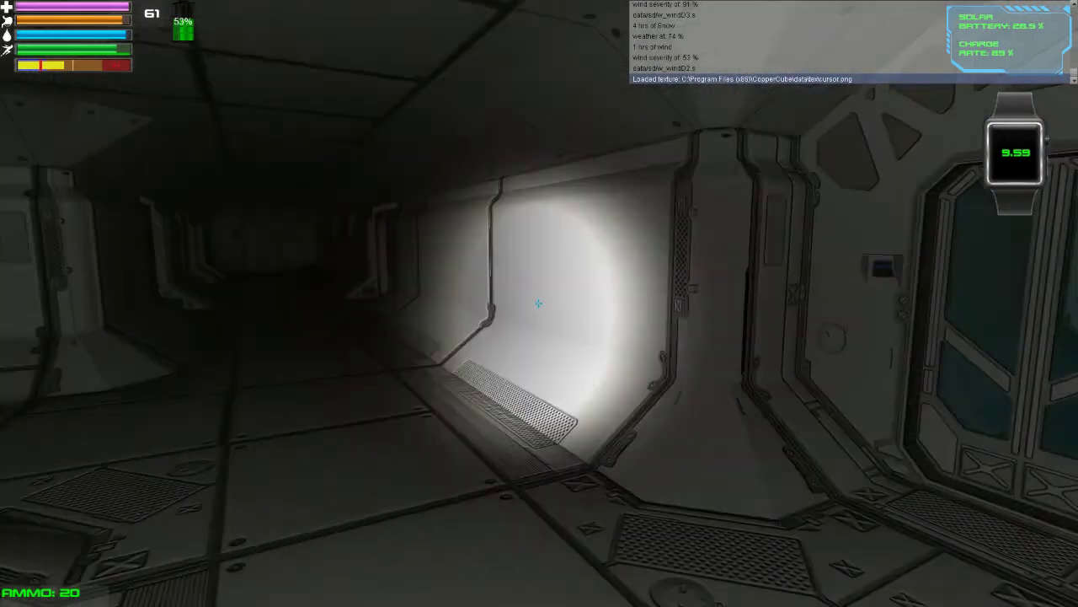
- Patrol the dark corridor with the flashlight lit, comparing its beam on nearby side walls, the distant end wall and the glazed sliding door
{"action": "key", "text": "w"}
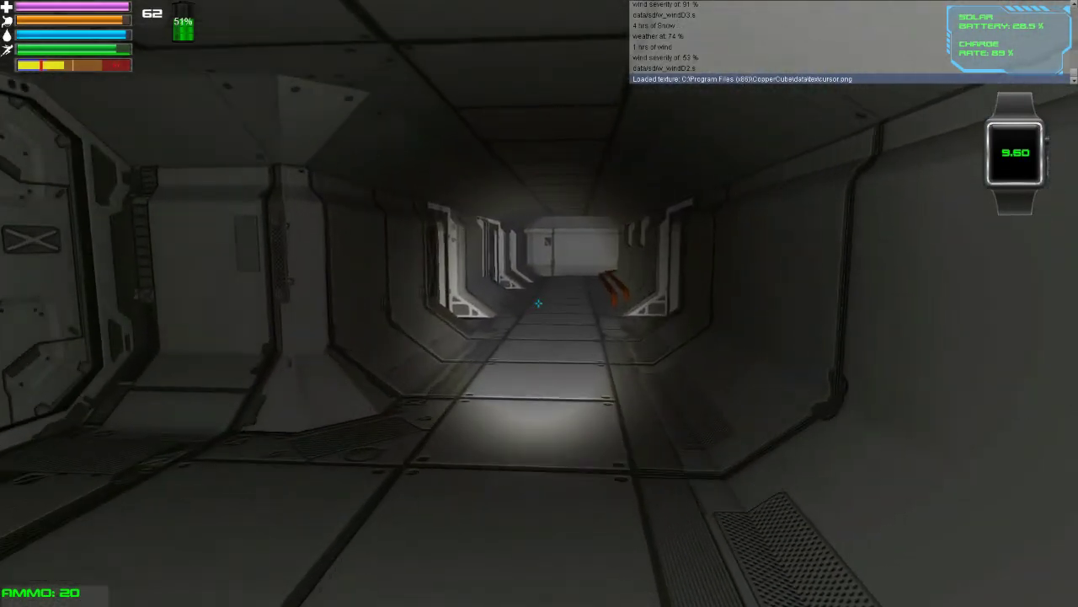
{"action": "key", "text": "w"}
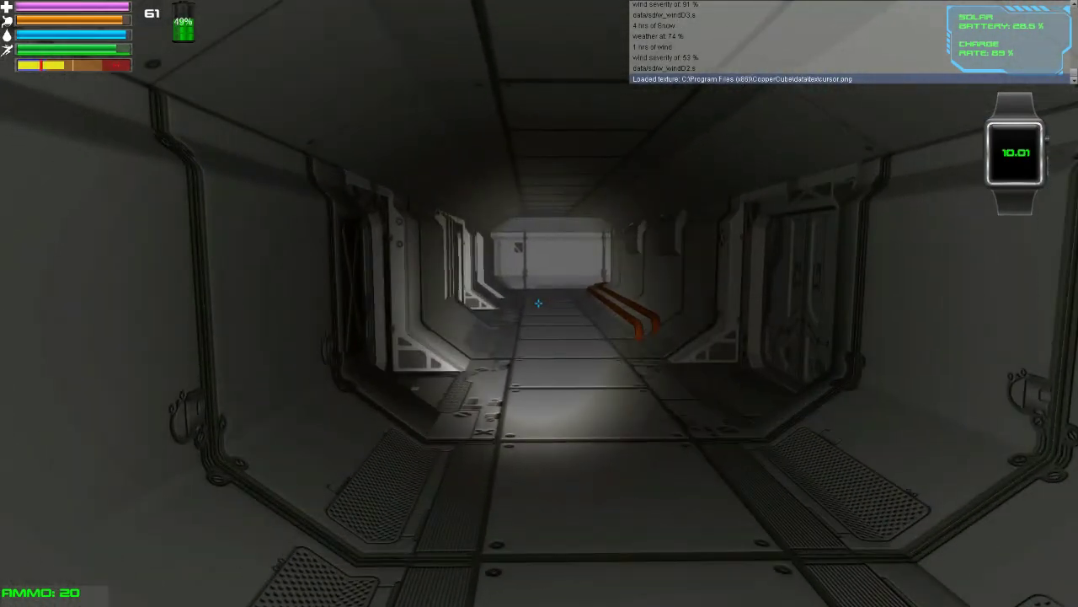
{"action": "key", "text": "w"}
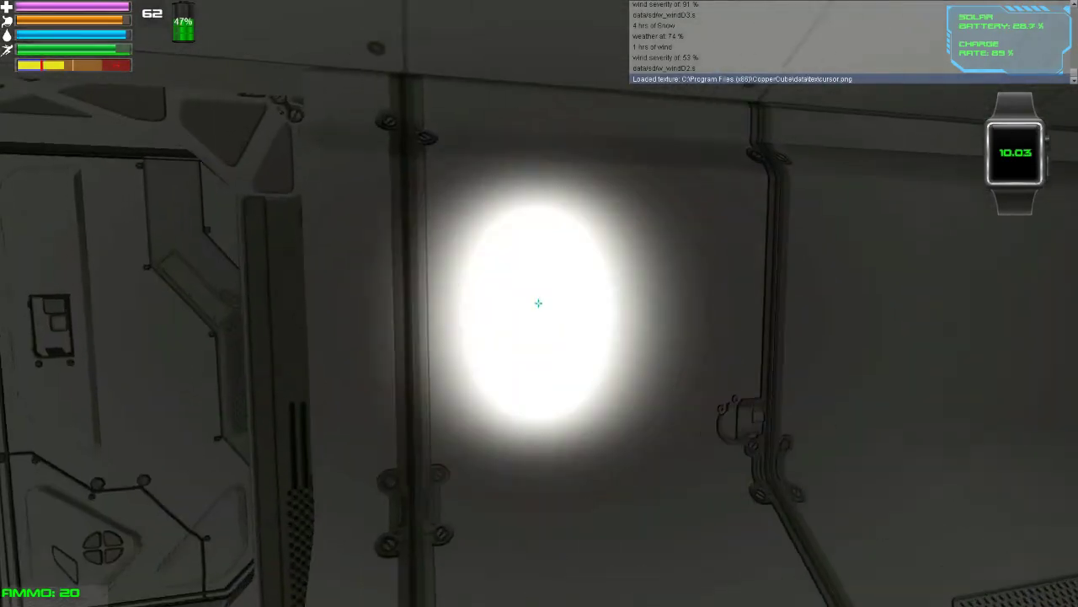
{"action": "key", "text": "w"}
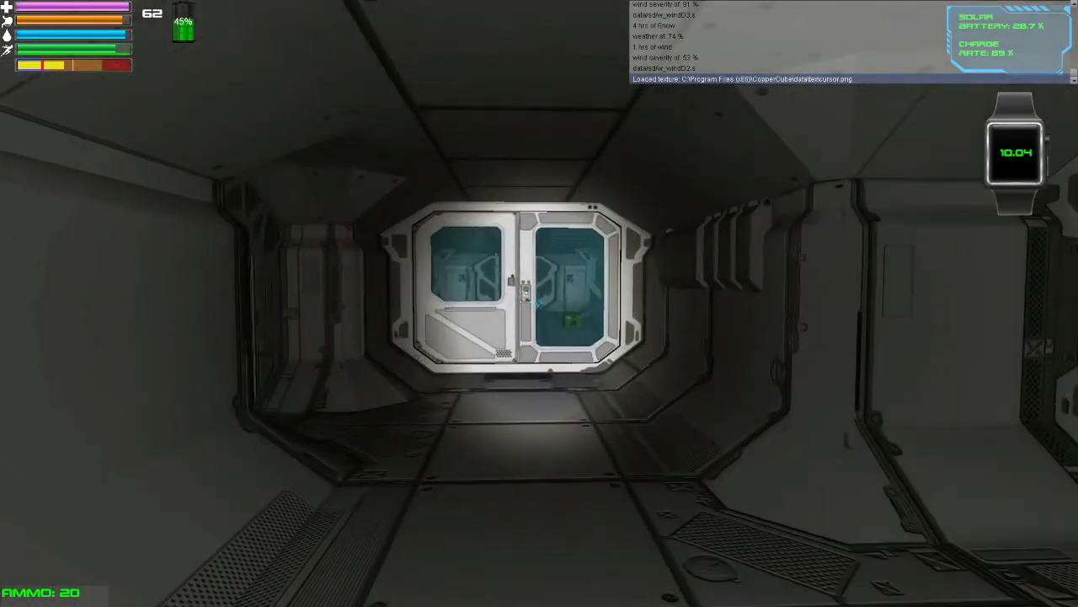
{"action": "key", "text": "s"}
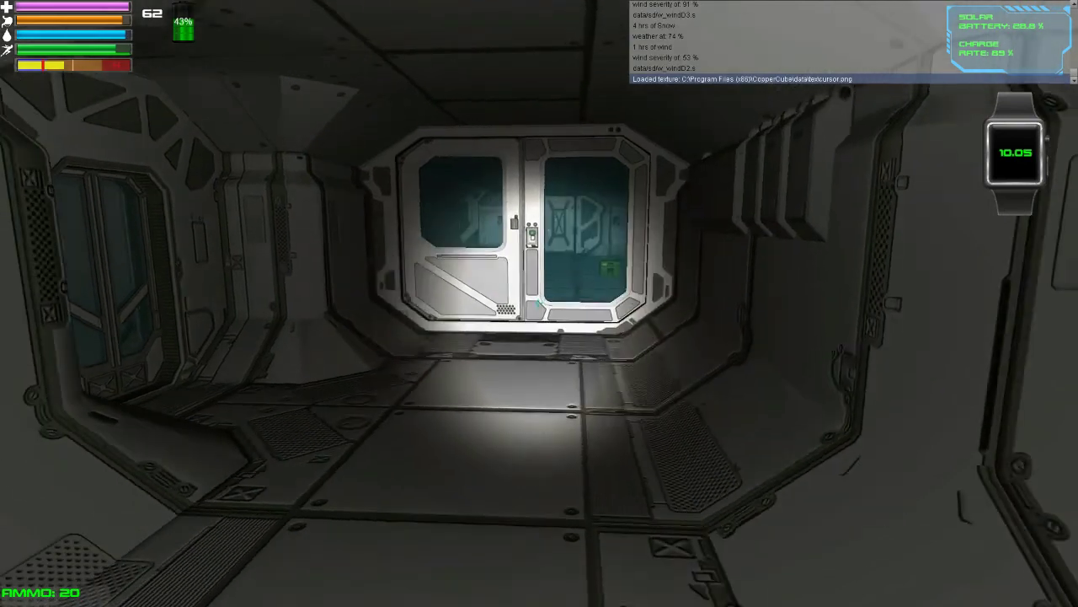
{"action": "key", "text": "w"}
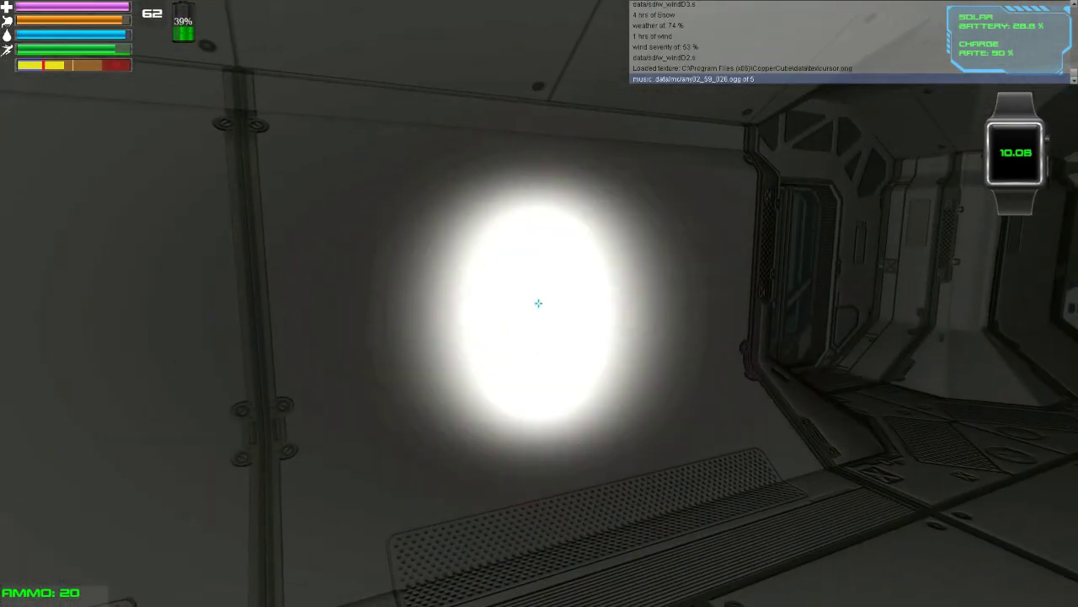
- Pause the game and quit the session
{"action": "key", "text": "Escape"}
{"action": "left_click", "coordinate": [539, 349]}
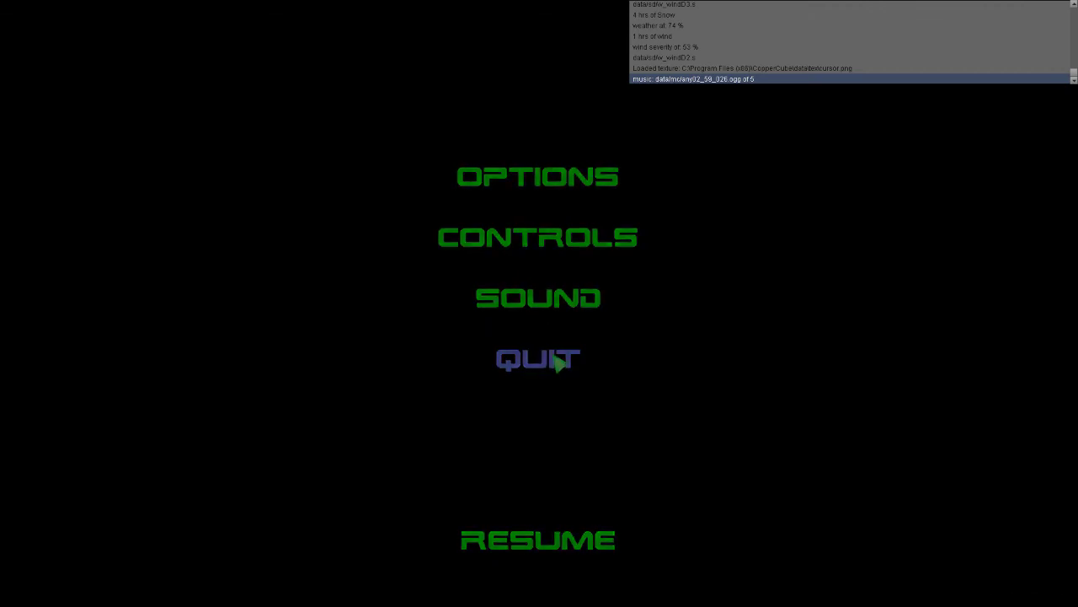